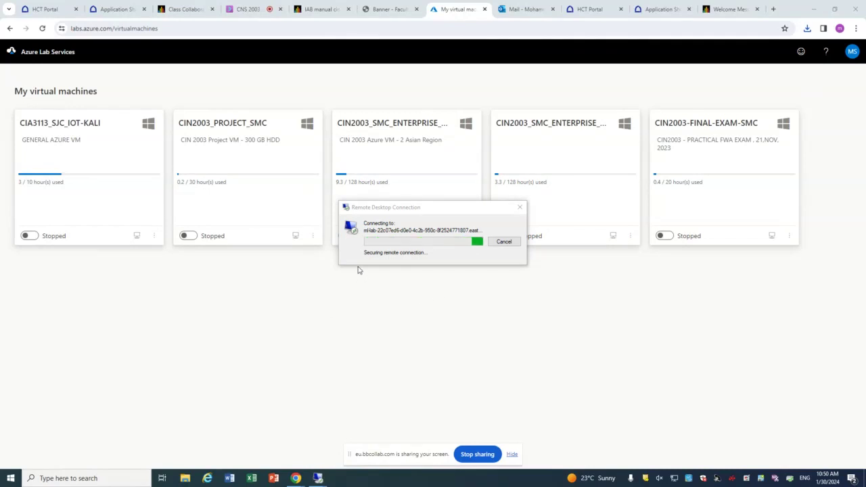
Step: Accept the RDP certificate warning, set display projection to Duplicate, and dismiss the disconnect message
left_click(461, 313)
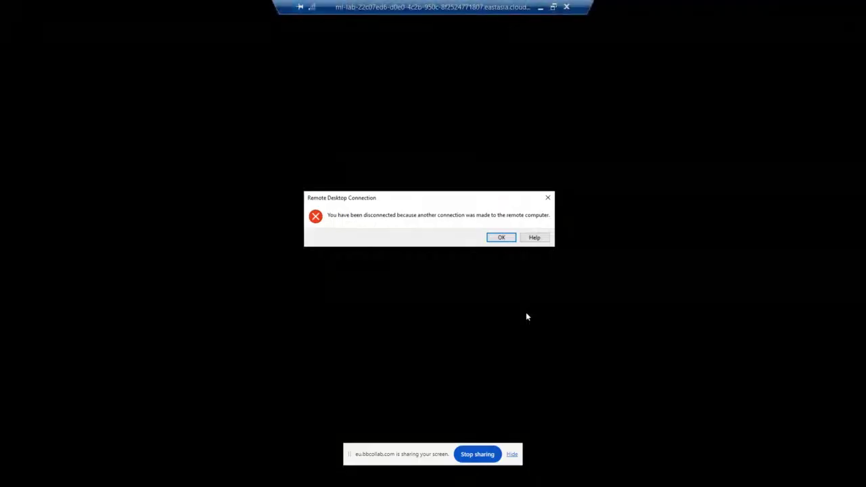
key("super+p")
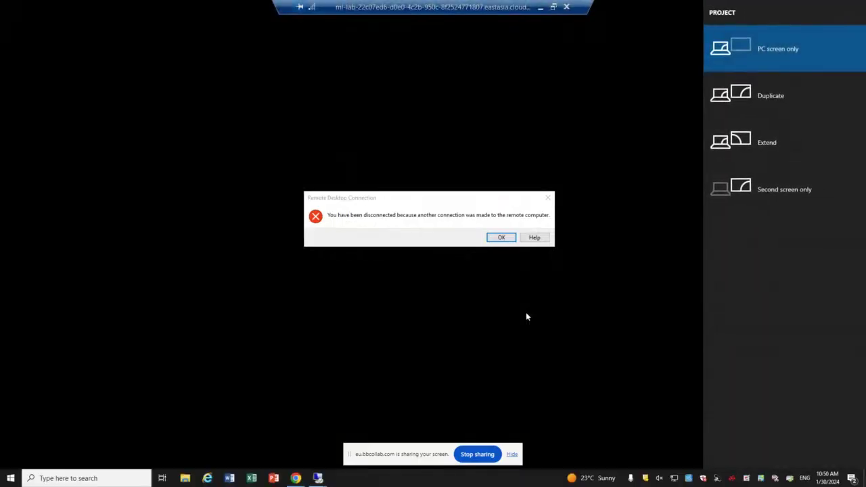
left_click(757, 96)
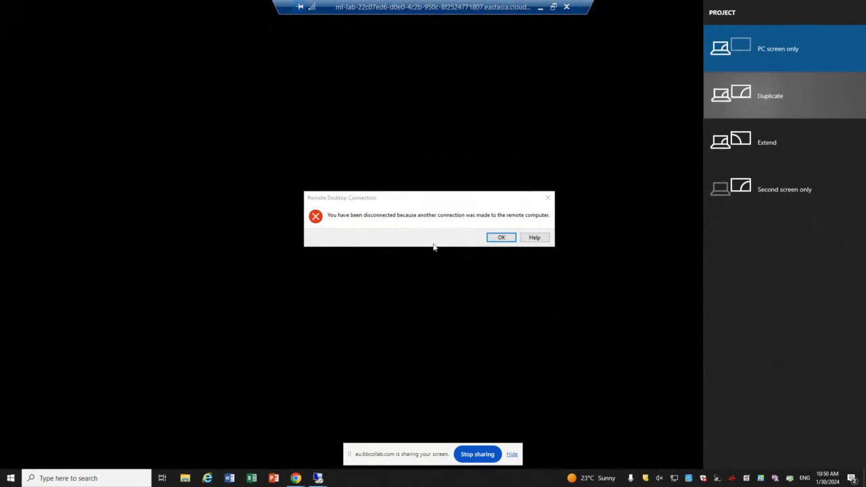
left_click(501, 237)
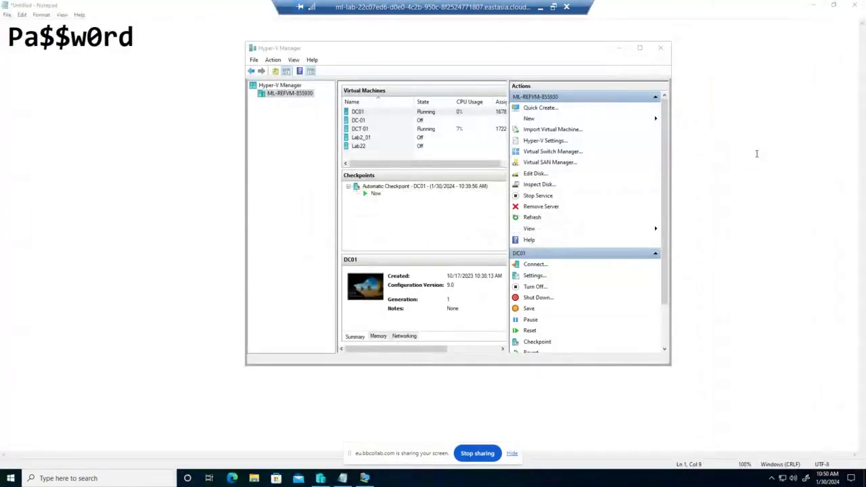
Step: Close Server Manager in DC01's console, minimize it, and open a connection to DCT-01
left_click(381, 114)
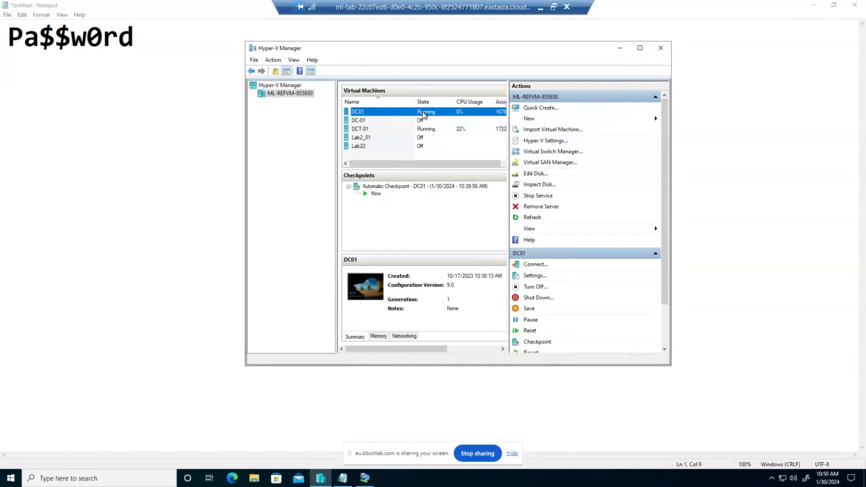
double_click(424, 115)
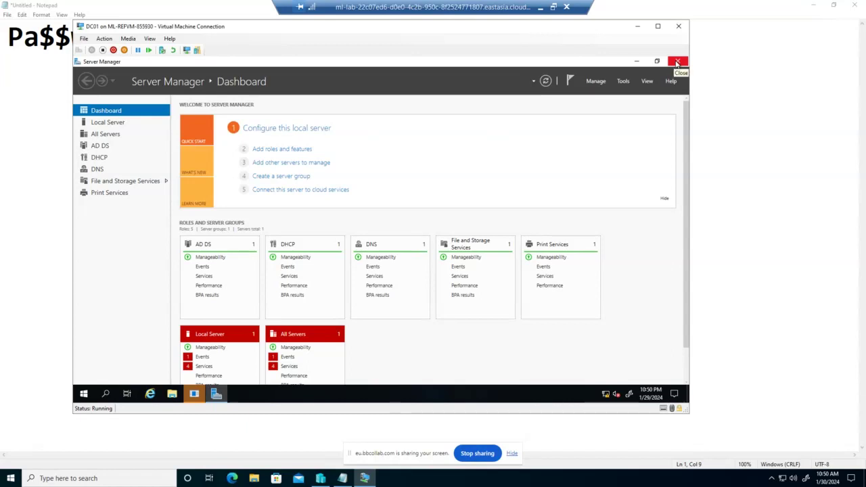
left_click(678, 64)
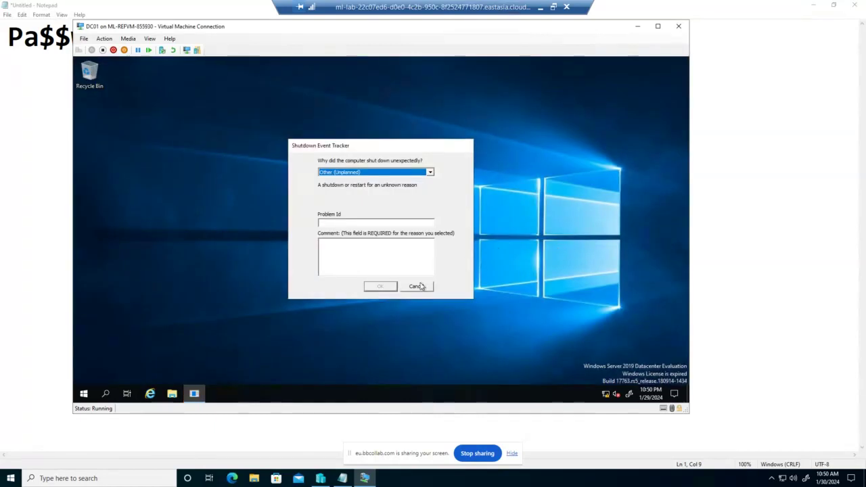
left_click(418, 286)
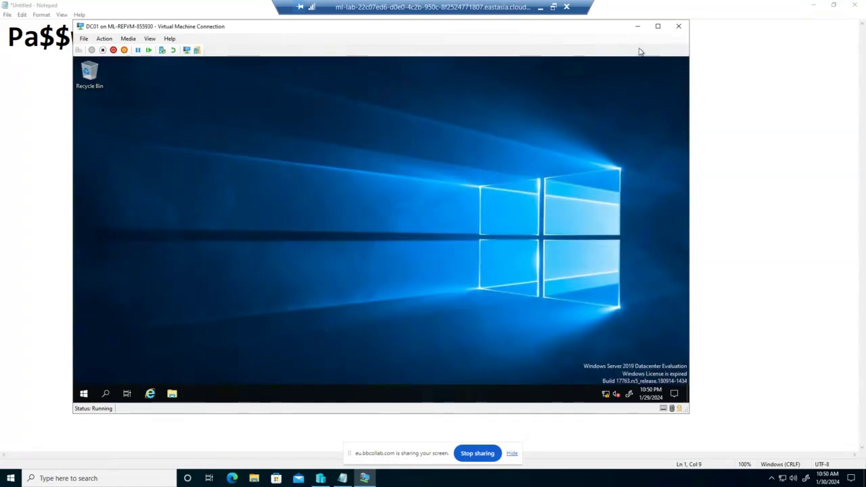
left_click(637, 26)
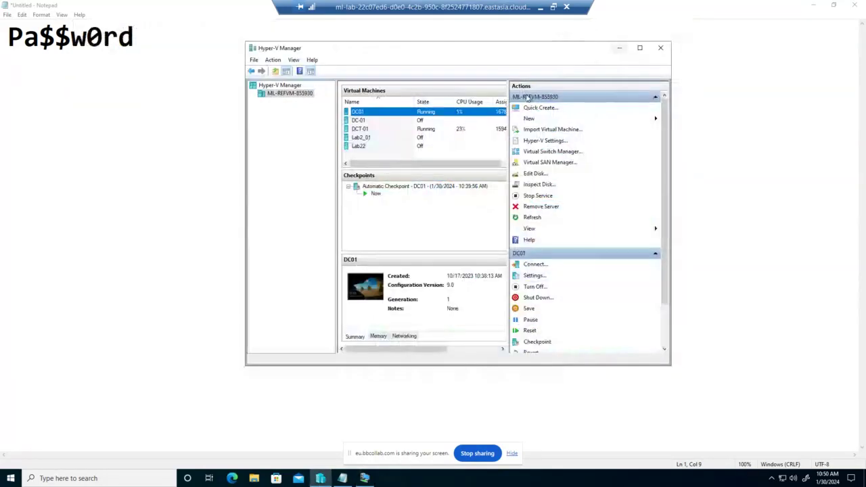
left_click(372, 128)
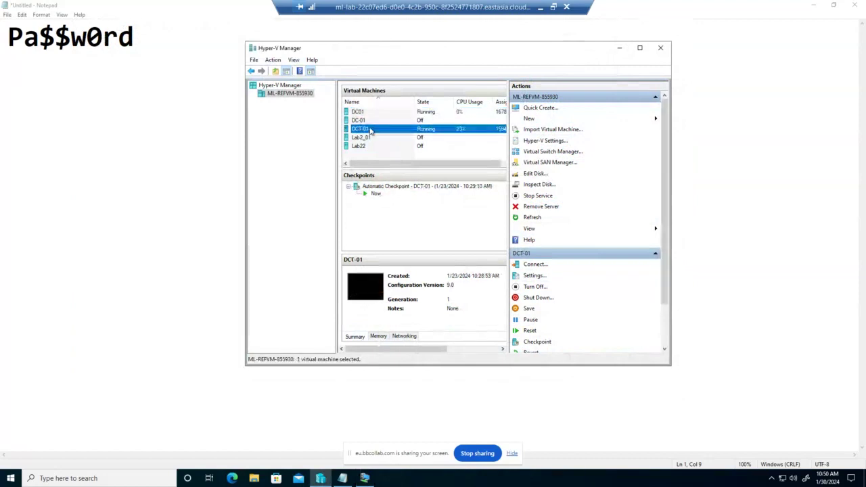
double_click(371, 131)
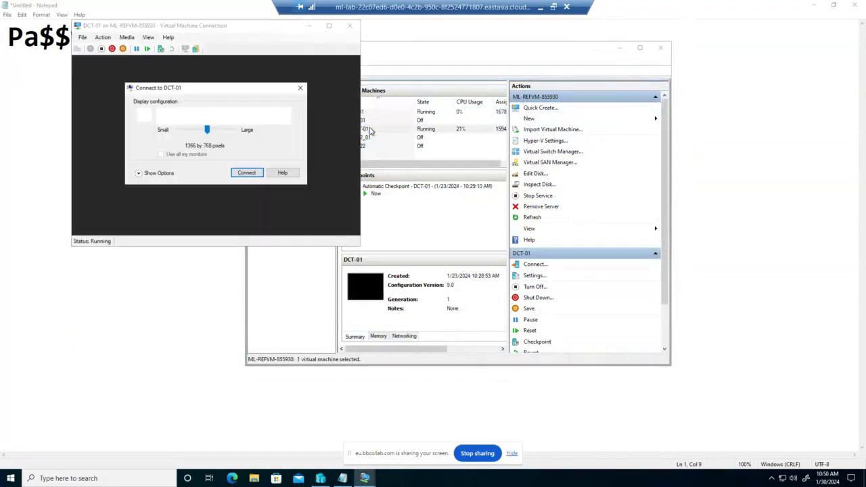
Step: Connect at the default display size and sign in to DCT-01 with the Administrator password
left_click(248, 172)
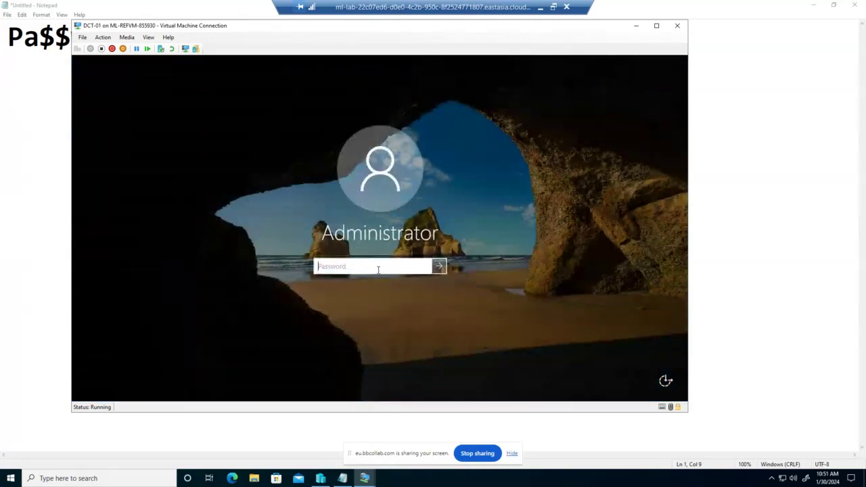
type("Pa$$w0rd")
left_click(444, 265)
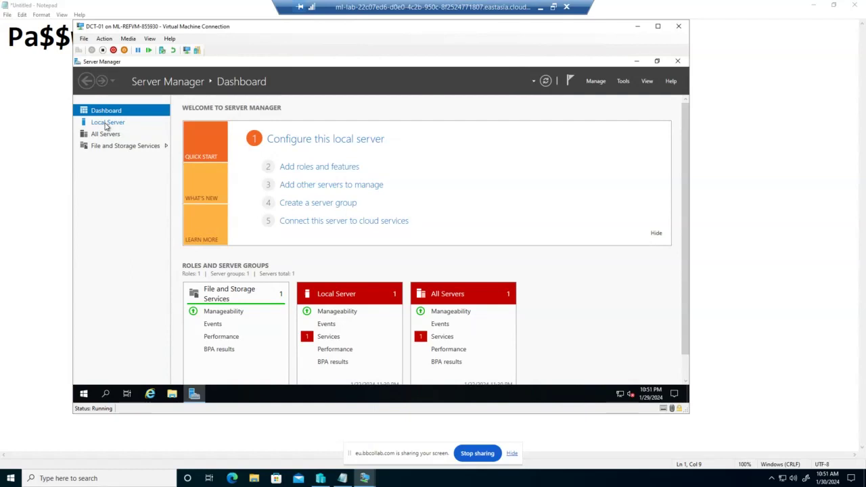
Step: Go to Local Server and follow its Ethernet link to Network Connections
left_click(107, 124)
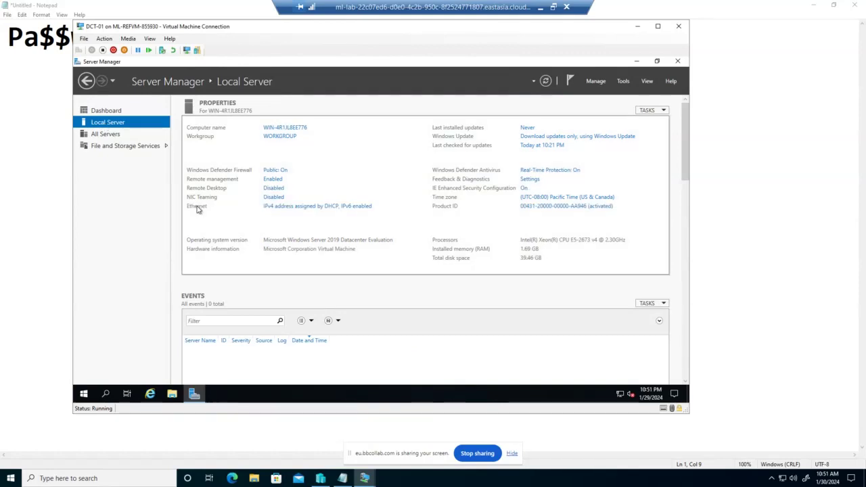
left_click(274, 206)
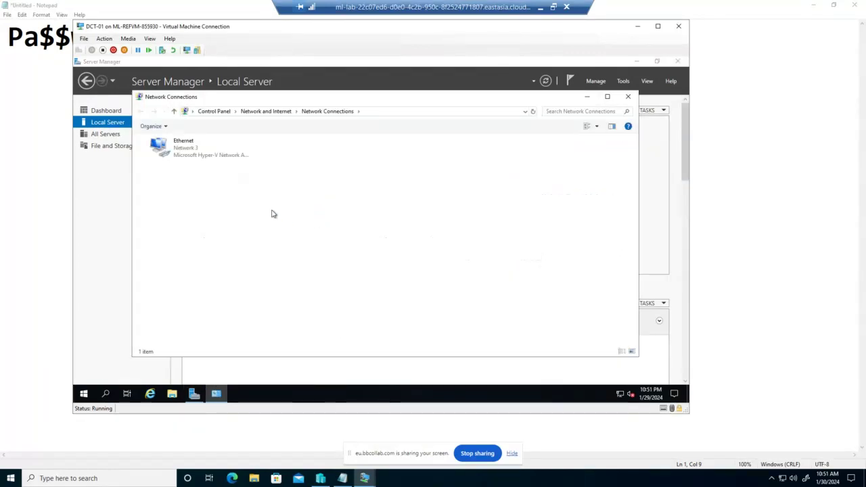
Step: Open the Ethernet adapter's Properties and bring up its Internet Protocol Version 4 (TCP/IPv4) settings
left_click(191, 151)
right_click(191, 151)
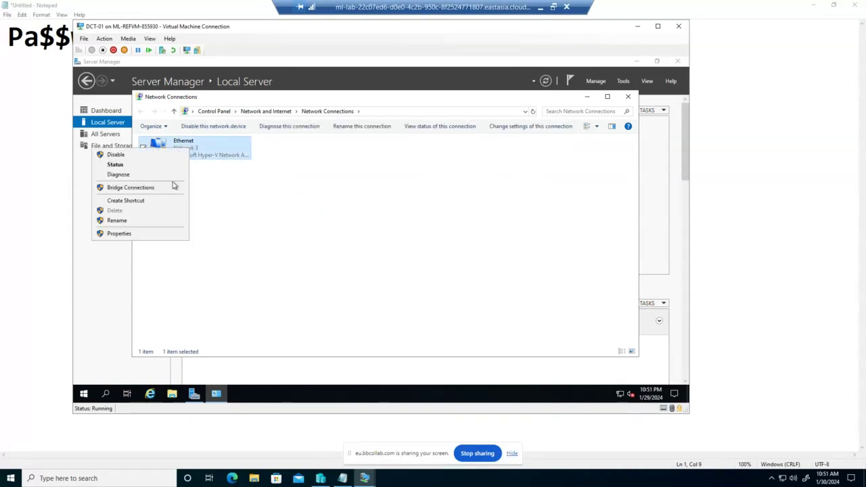
left_click(158, 234)
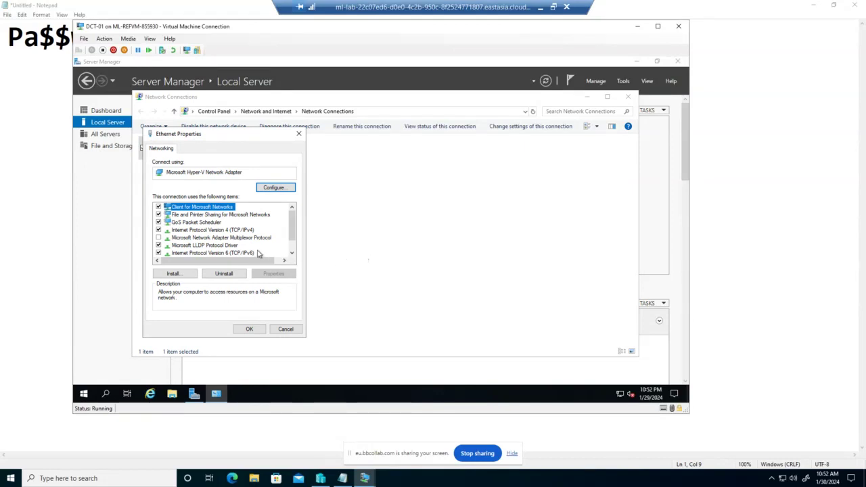
left_click(229, 233)
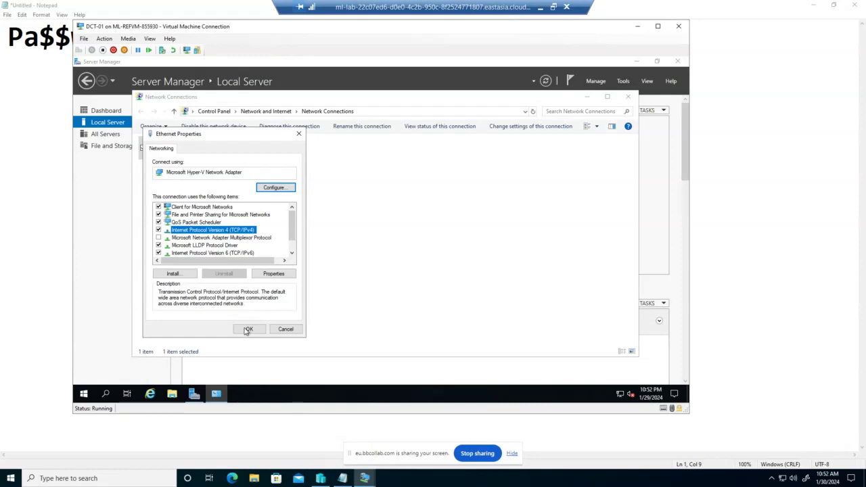
left_click(283, 277)
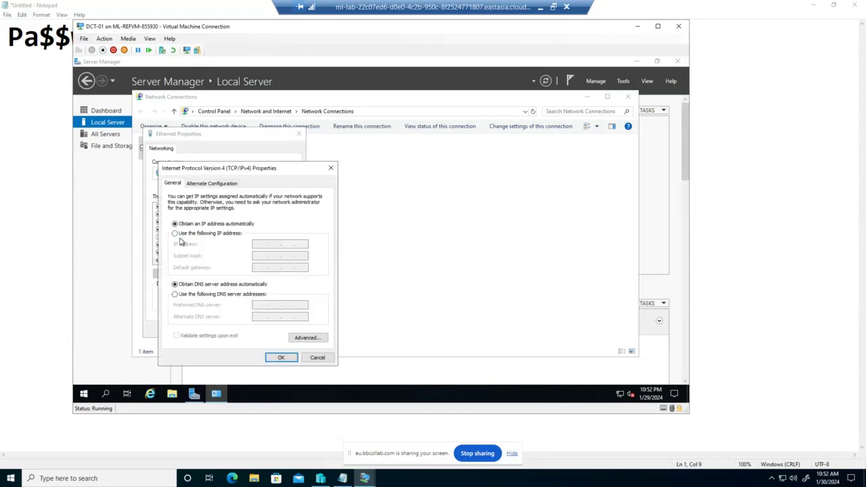
Step: Begin a manual IP entry (10.0), then close the IPv4, Ethernet Properties and Network Connections windows unsaved
left_click(174, 233)
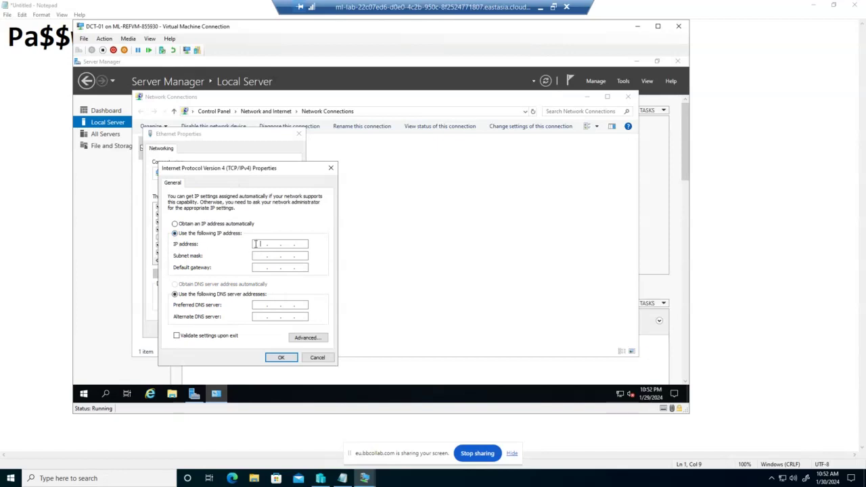
type("10 . 0 .")
type("01 .")
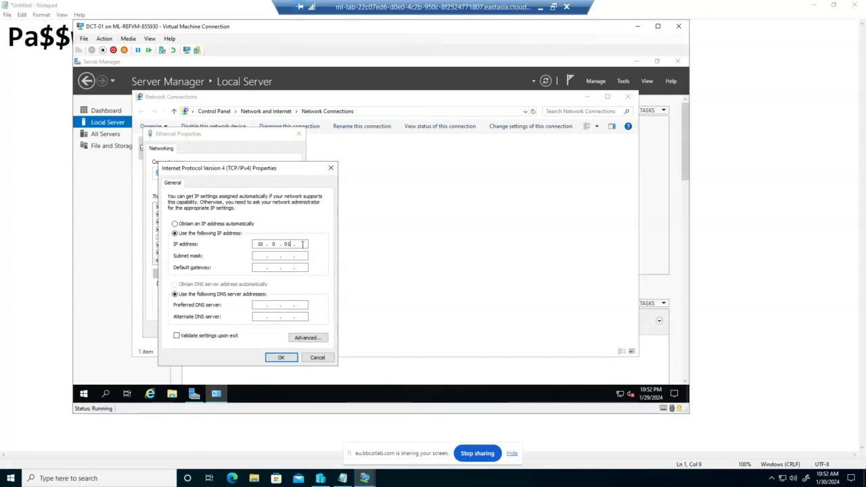
left_click(318, 357)
left_click(289, 332)
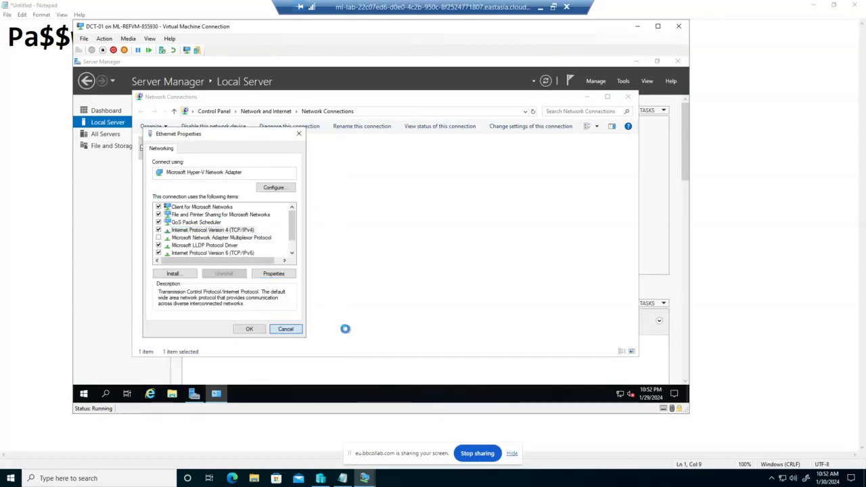
left_click(628, 96)
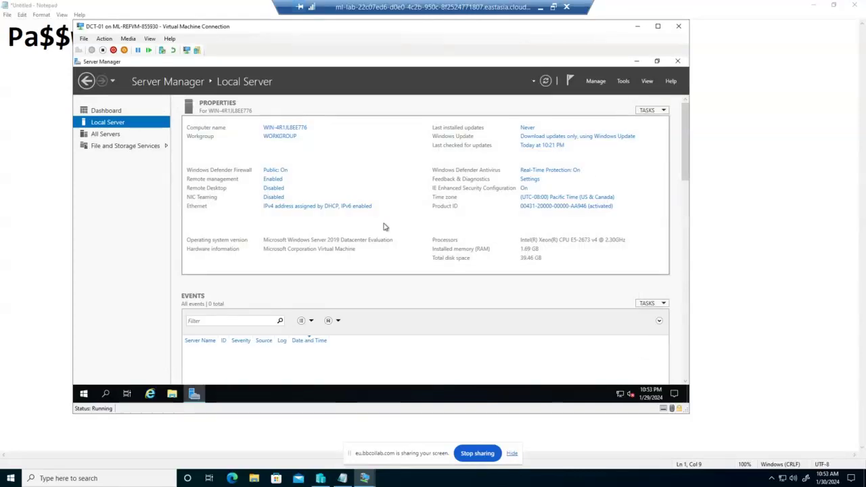
Step: Close Server Manager, briefly view Task View, and bring up the Start menu
left_click(678, 61)
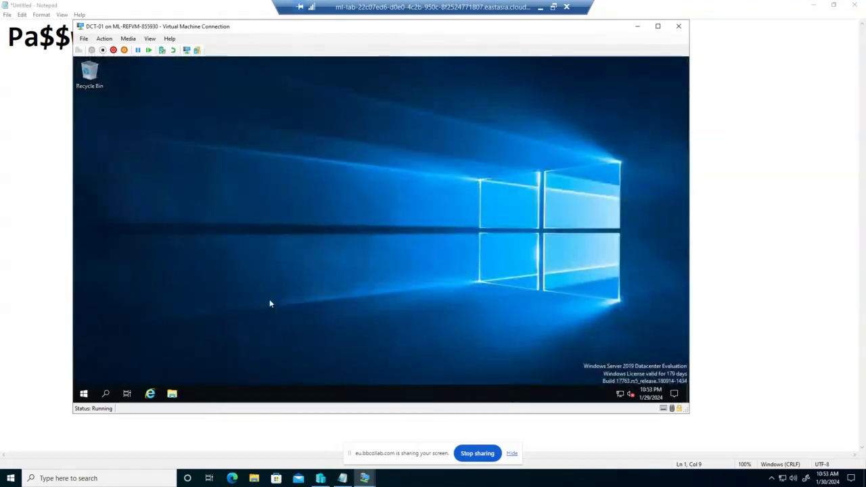
left_click(127, 393)
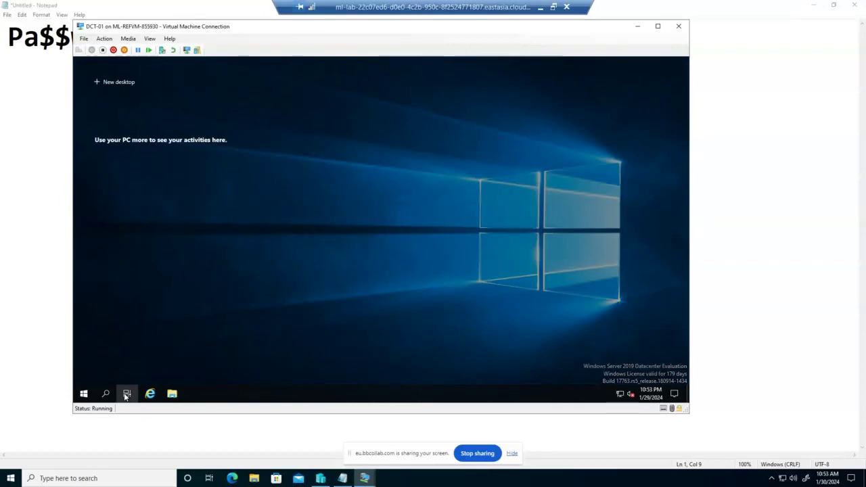
left_click(108, 383)
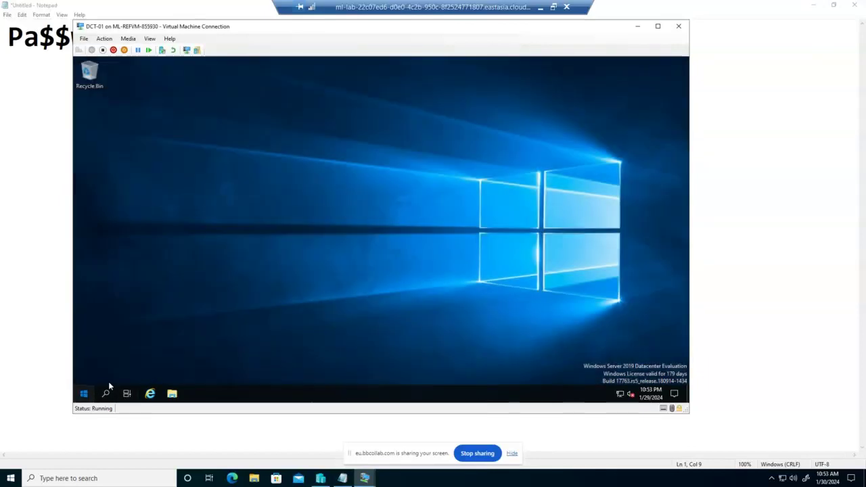
key("super")
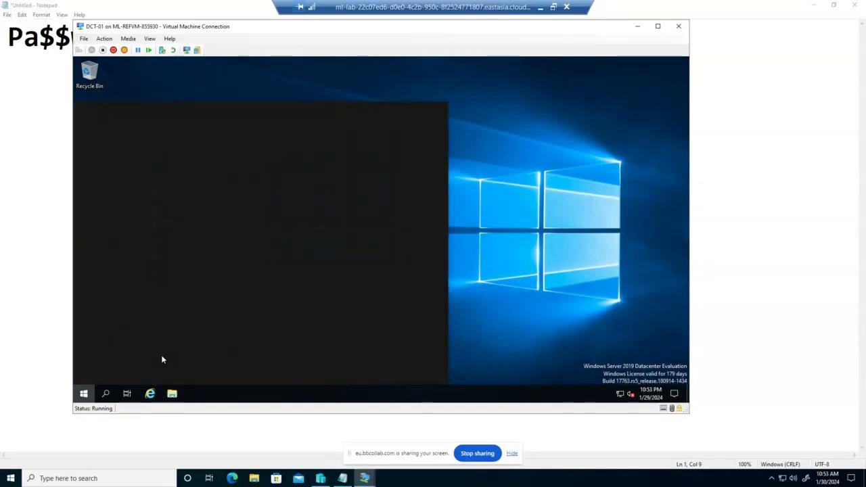
Step: Search 'server' to launch Server Manager and permanently dismiss the Windows Admin Center prompt
type("serv")
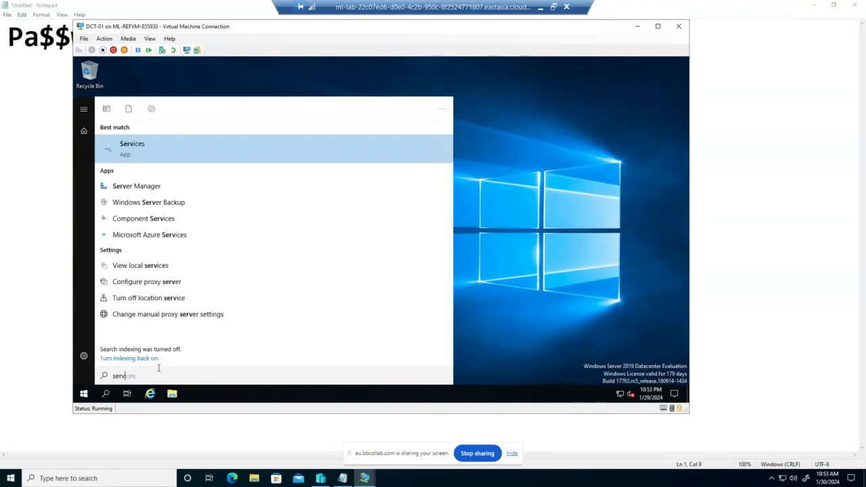
type("er")
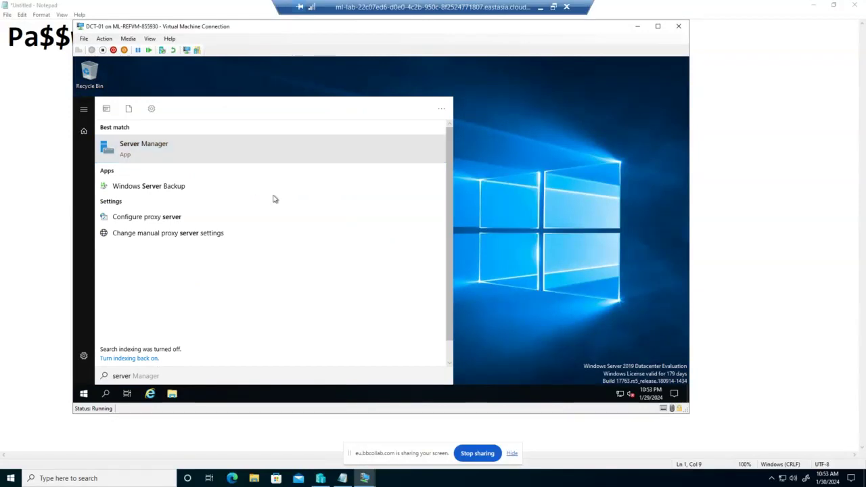
left_click(210, 148)
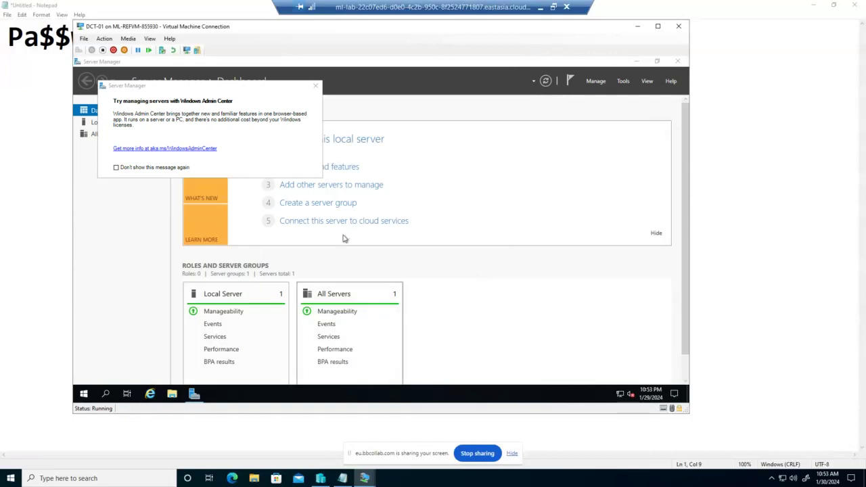
left_click(125, 167)
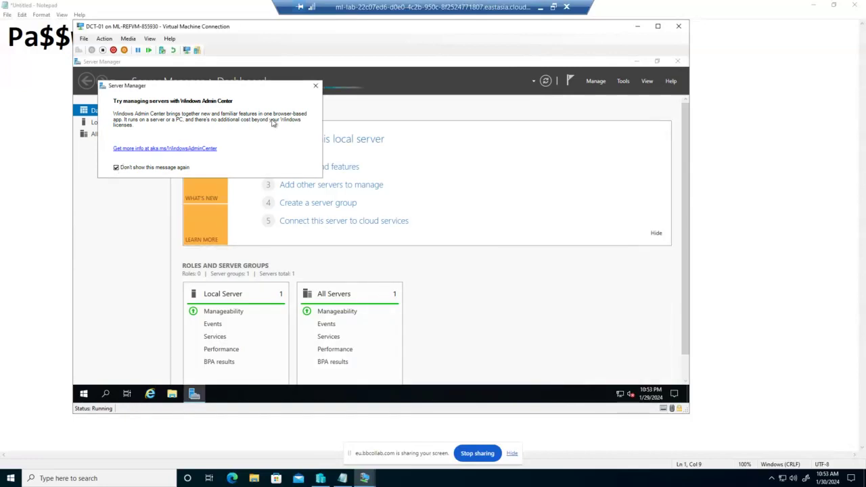
left_click(316, 86)
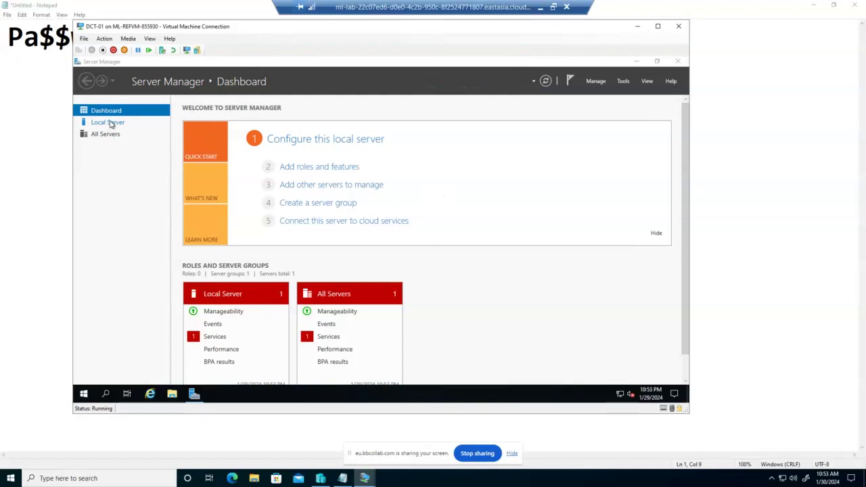
Step: From Local Server, reopen the Ethernet adapter's Internet Protocol Version 4 (TCP/IPv4) properties
left_click(109, 122)
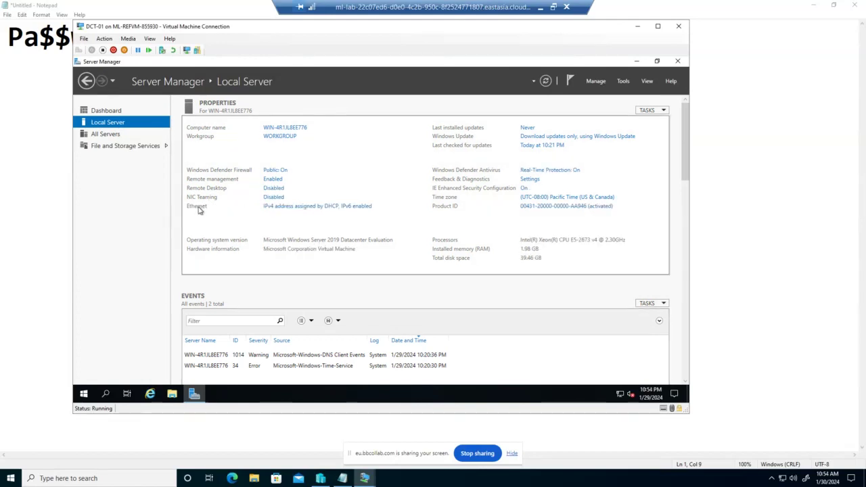
left_click(286, 207)
left_click(191, 152)
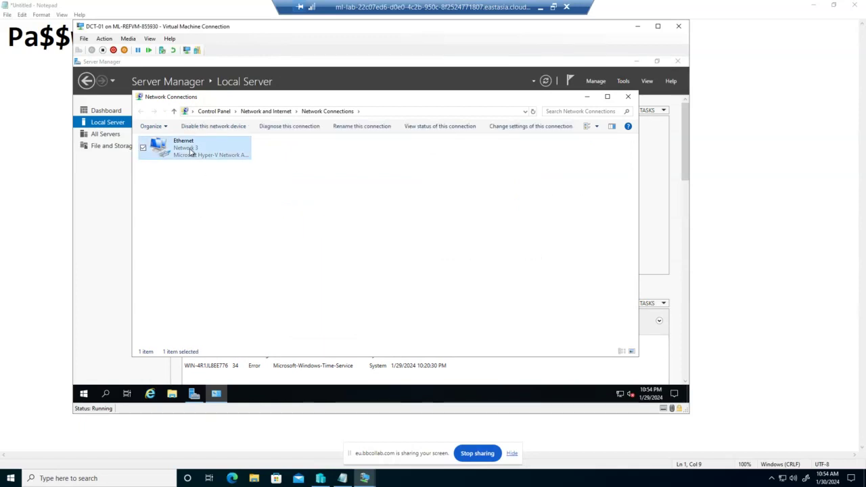
right_click(191, 152)
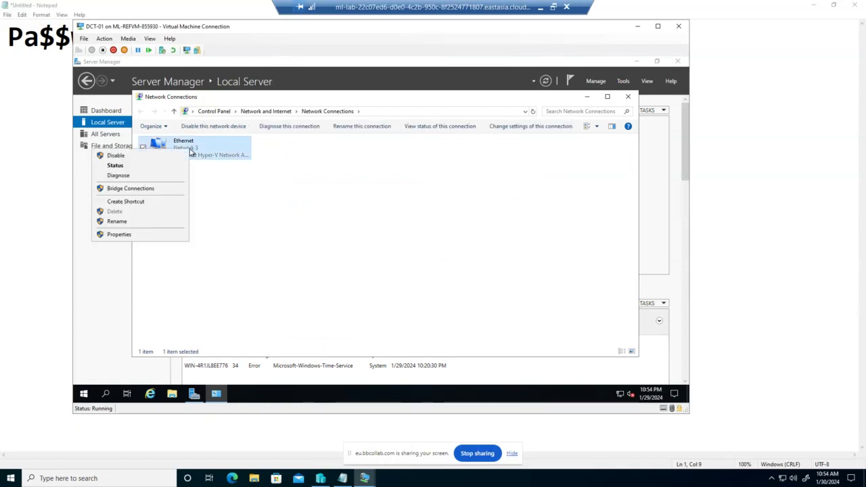
left_click(148, 235)
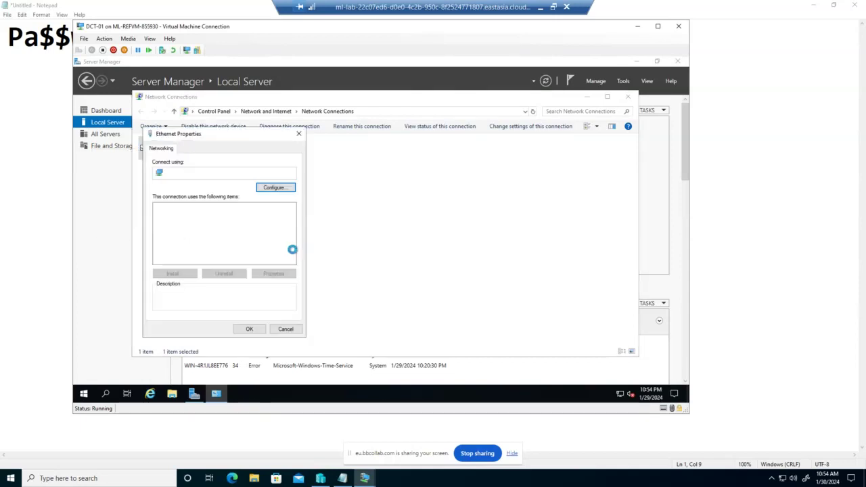
left_click(228, 230)
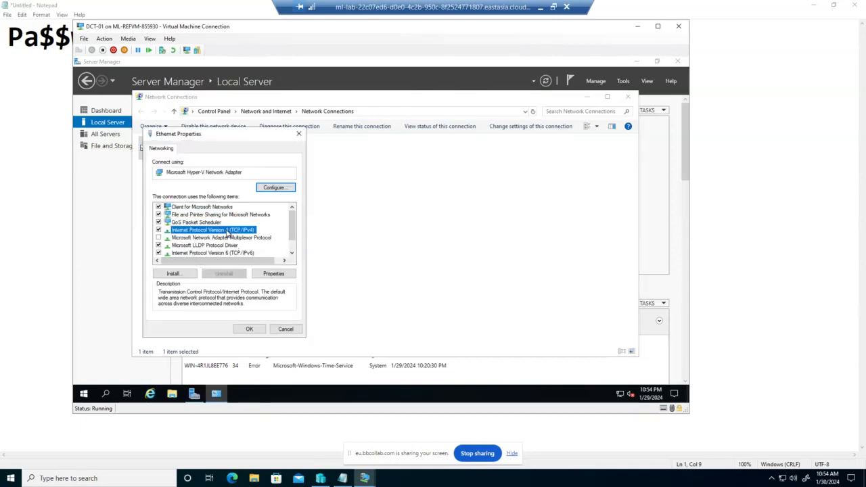
left_click(270, 274)
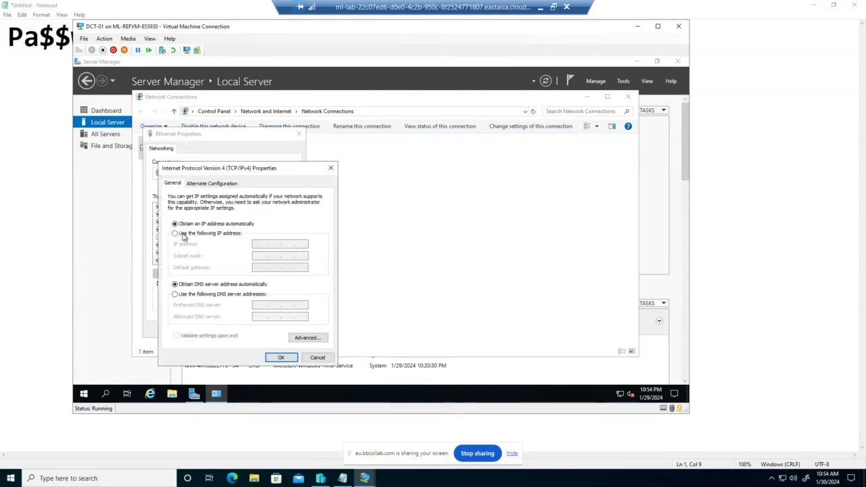
Step: Switch to a manual IP: address 10.0.01.1, mask 255.255.255.0, gateway 10.0.01.1
left_click(181, 234)
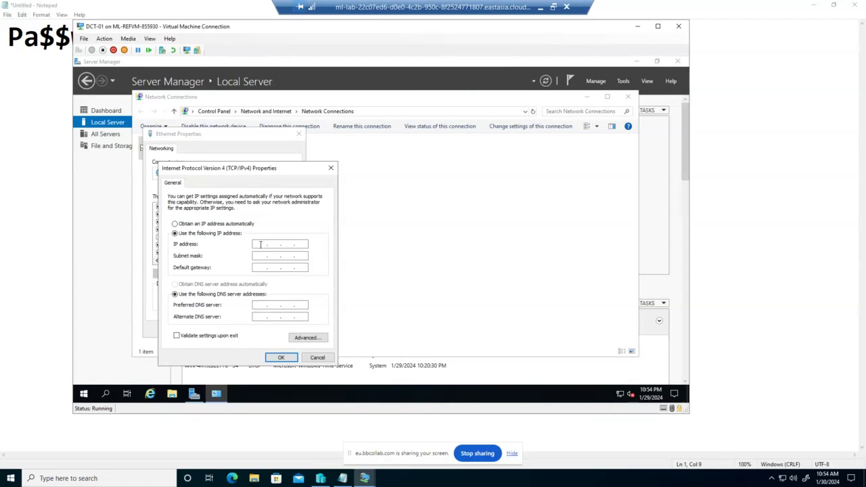
left_click(261, 245)
type("10.0.01.1")
left_click(265, 255)
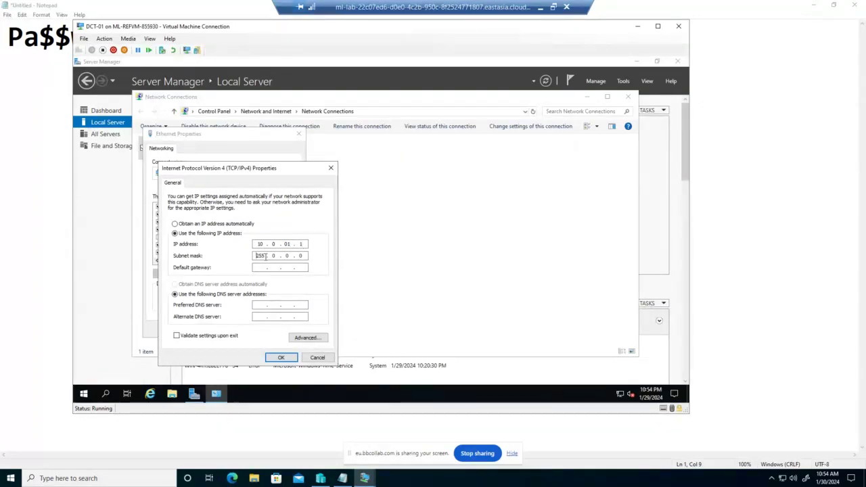
left_click(277, 255)
type("255.255.")
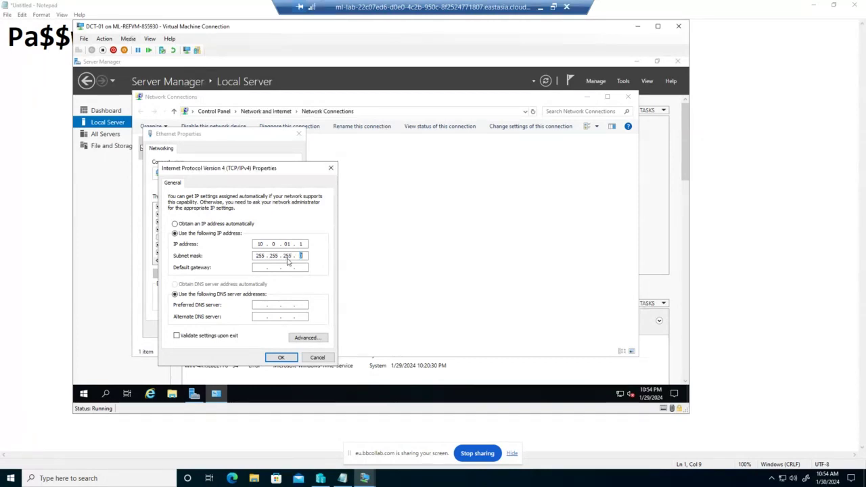
left_click(259, 268)
double_click(259, 244)
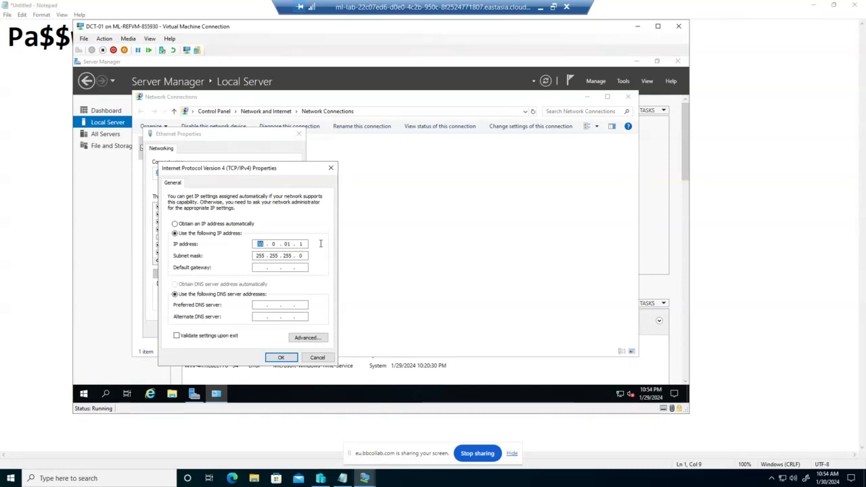
left_click(259, 267)
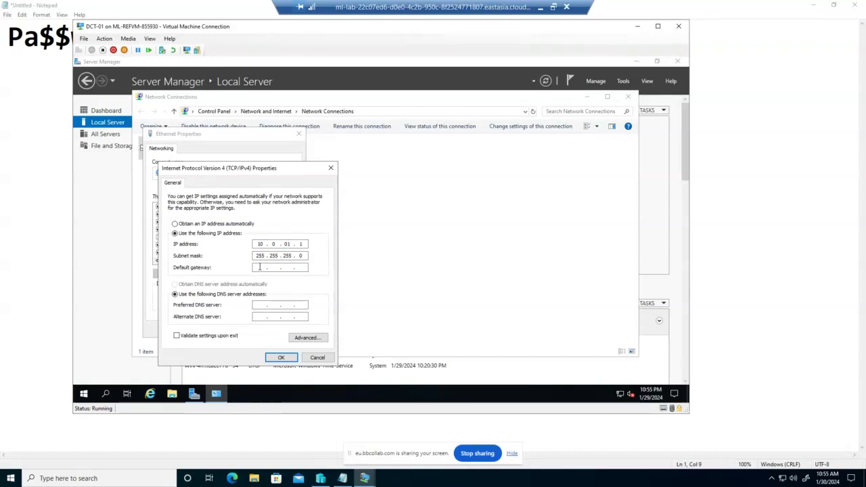
type("10 . . .")
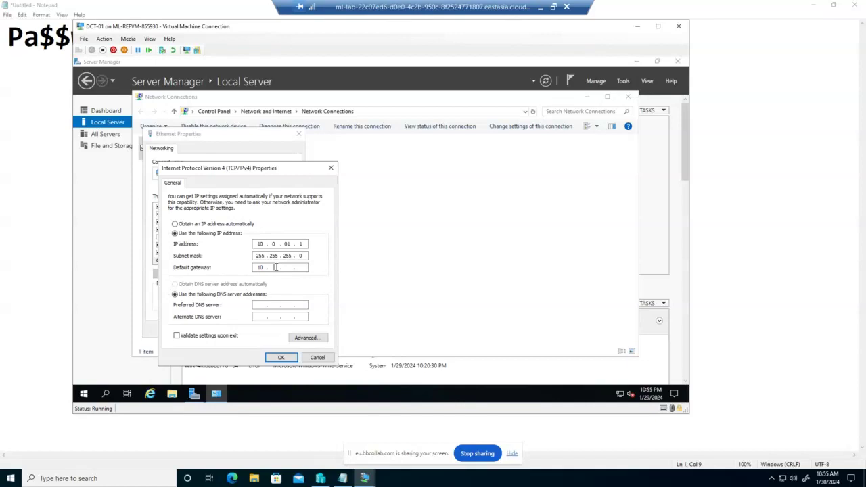
type("0 .01.1")
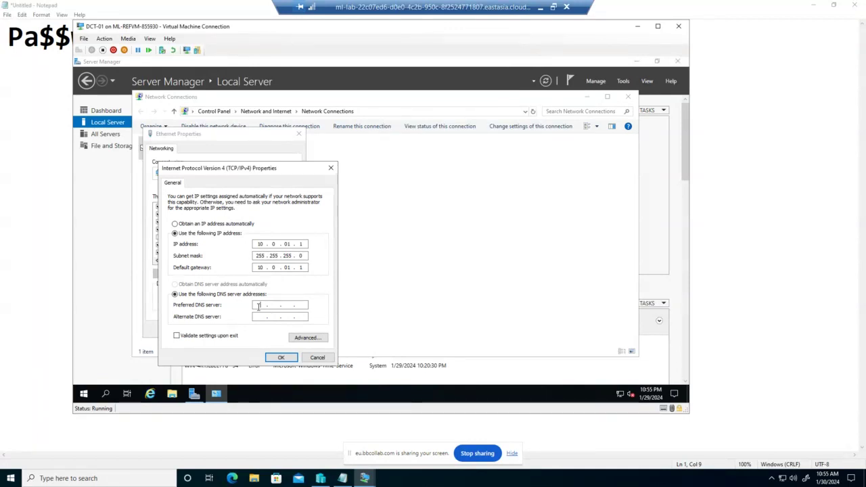
Step: Enter 10.0.1.1 as the preferred DNS server
left_click(258, 306)
type("10.0..")
left_click(279, 305)
type("0..")
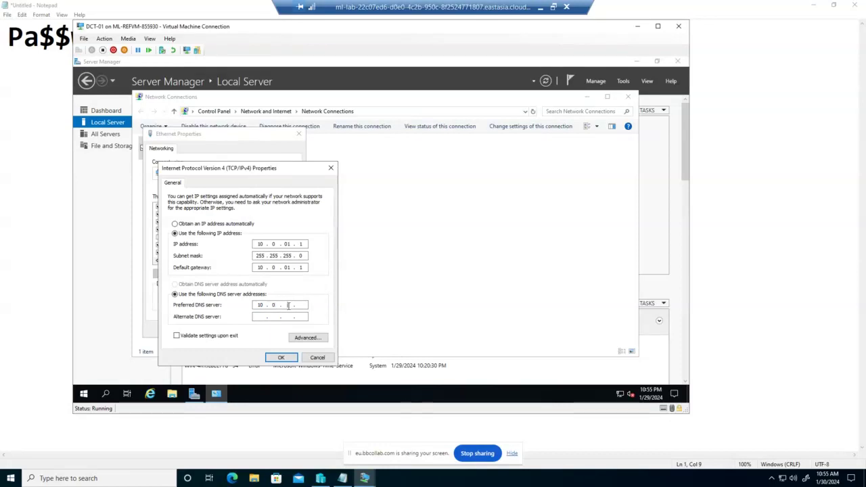
left_click(288, 305)
type("1")
left_click(301, 305)
type("1")
Step: Confirm the static IPv4 settings, close Ethernet Properties, decline network discovery, and close Network Connections
key("Return")
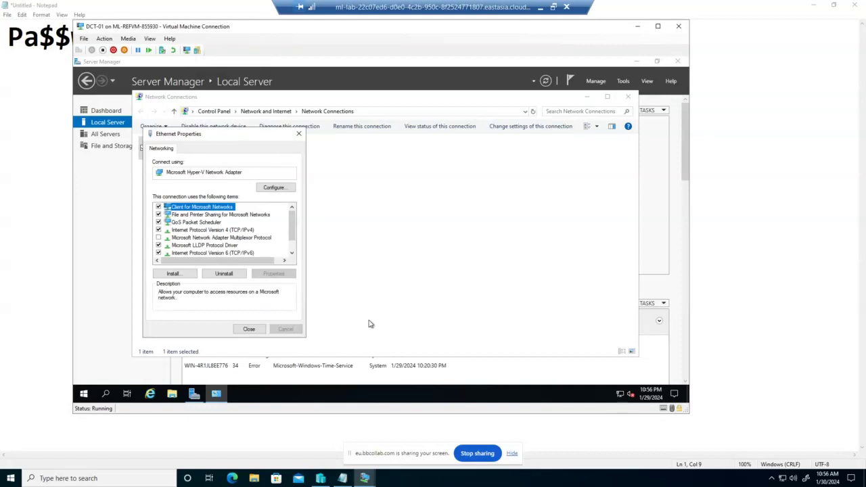
left_click(252, 329)
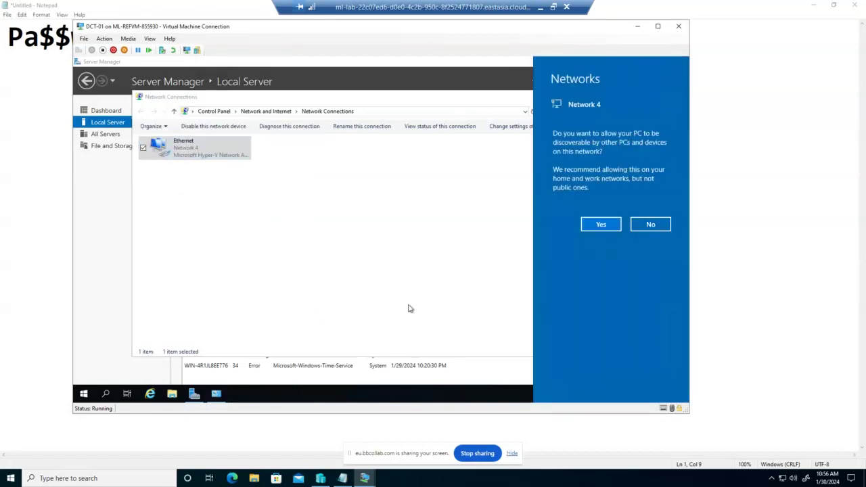
left_click(651, 226)
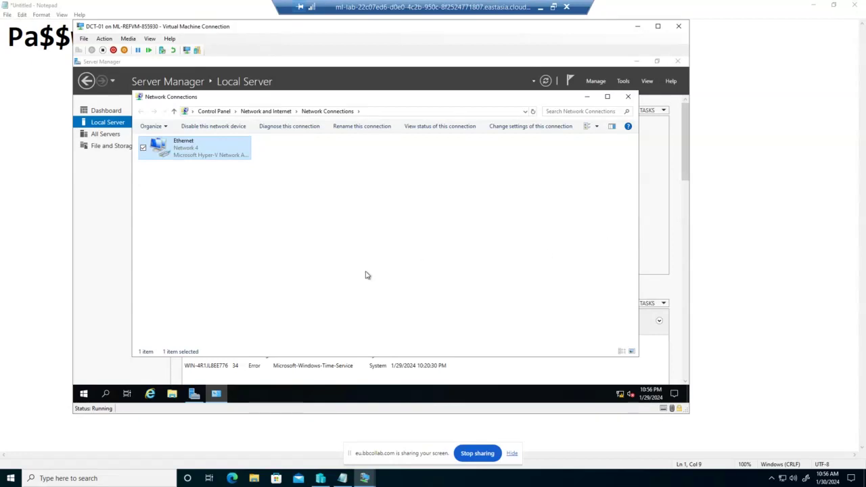
key("alt+F4")
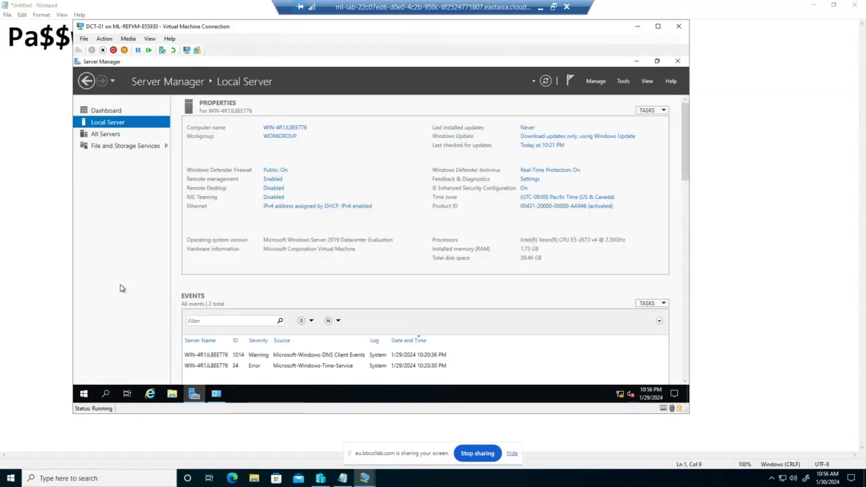
Step: Start the Add Roles and Features wizard, then cancel it at the installation type page
left_click(601, 84)
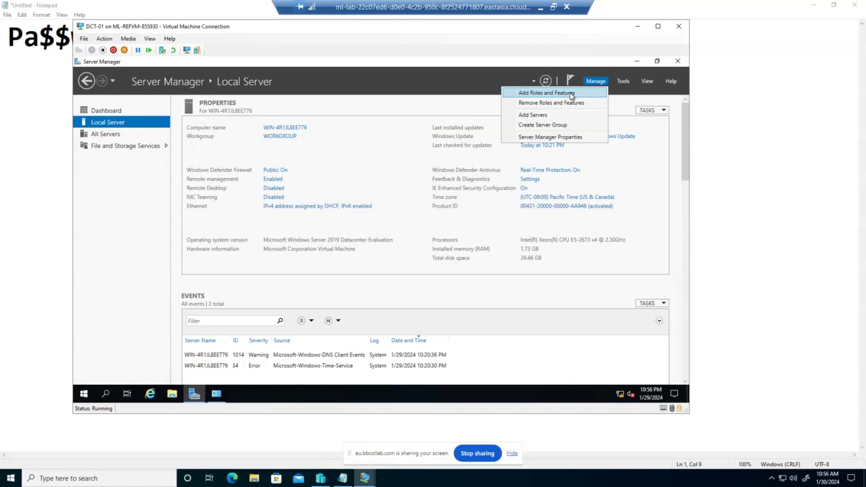
left_click(547, 92)
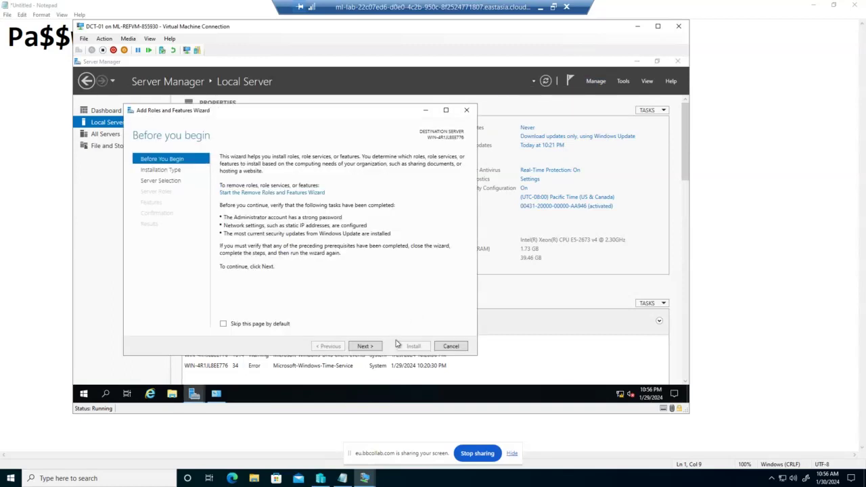
left_click(371, 349)
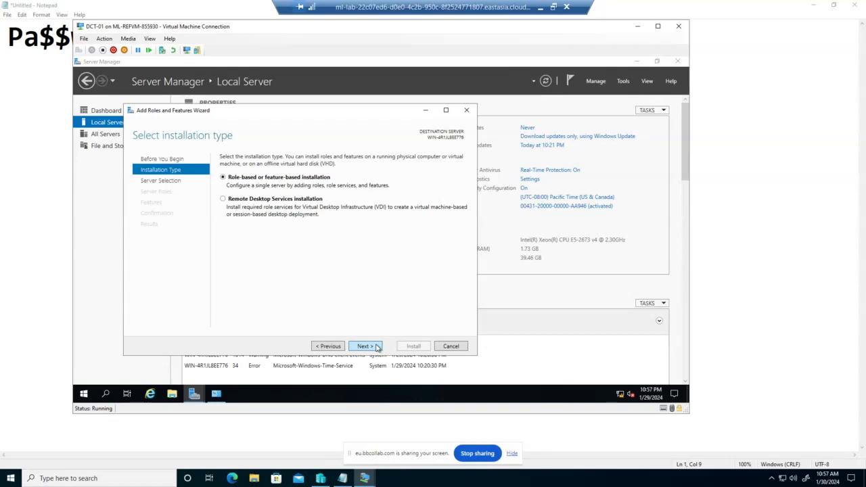
left_click(377, 347)
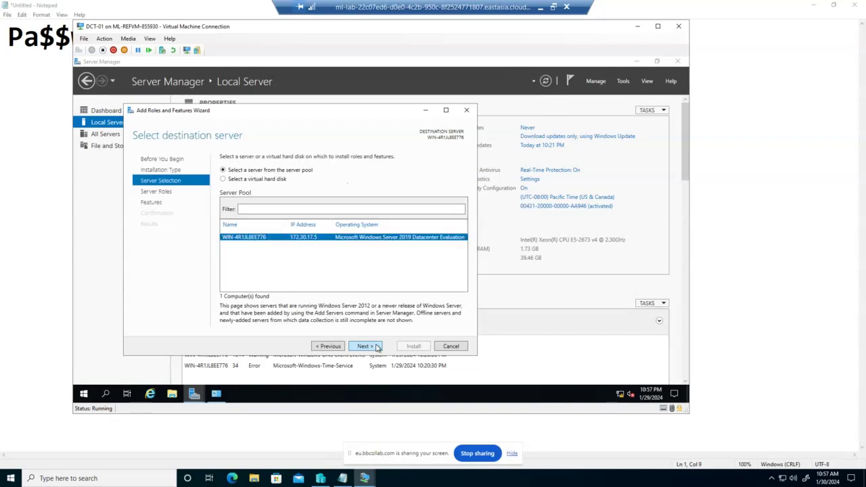
left_click(451, 346)
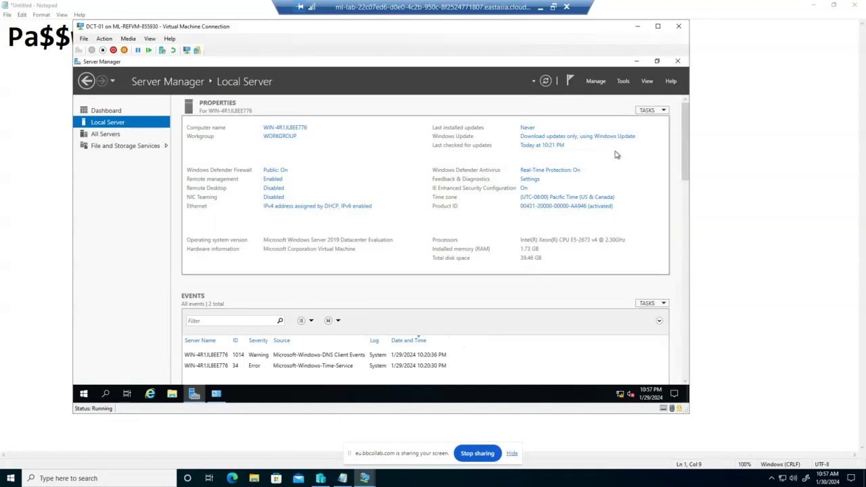
Step: Rerun the wizard, tick DHCP Server with its management tools, then cancel and close Network Connections
left_click(600, 83)
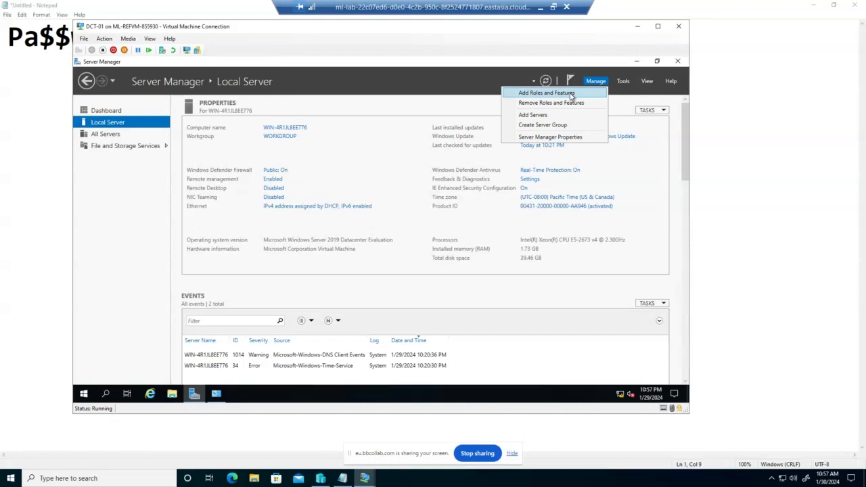
left_click(572, 94)
left_click(376, 358)
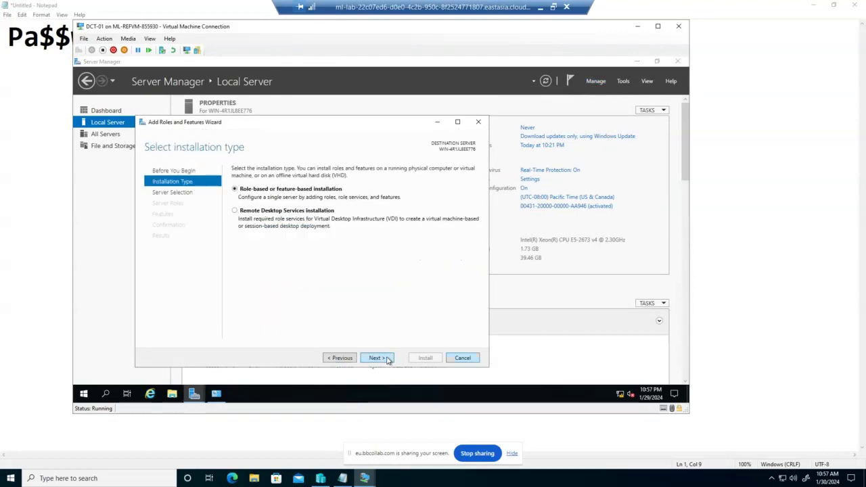
left_click(387, 359)
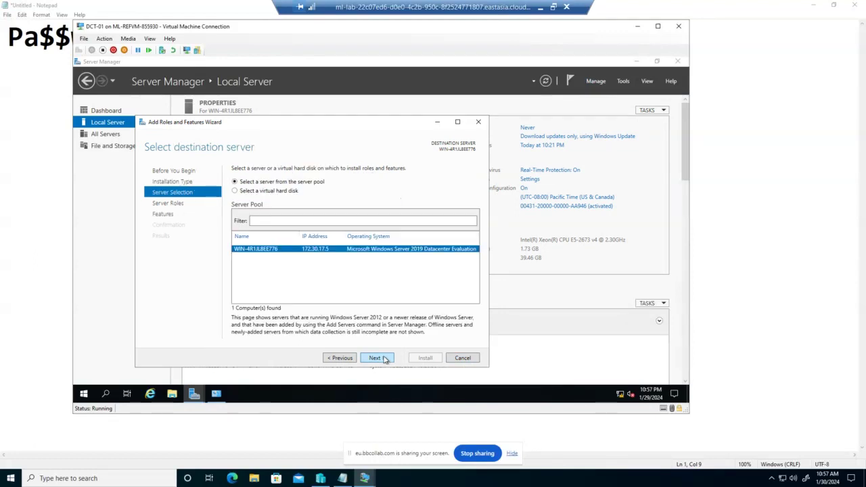
left_click(383, 359)
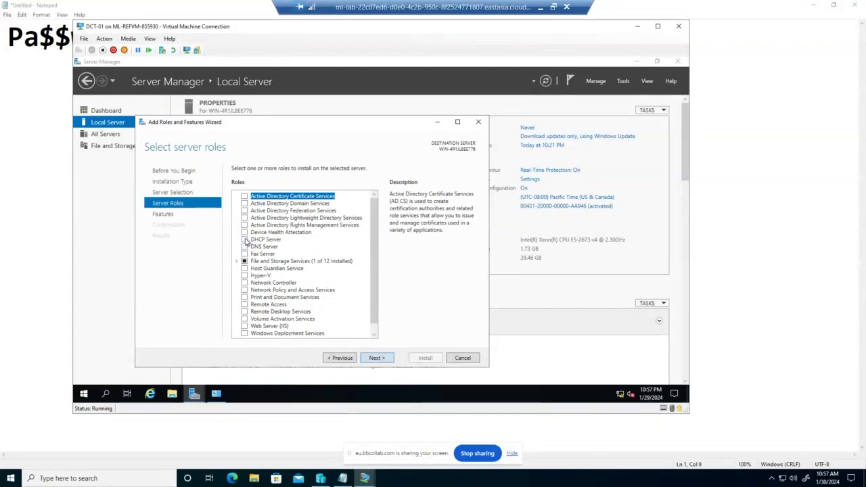
left_click(245, 240)
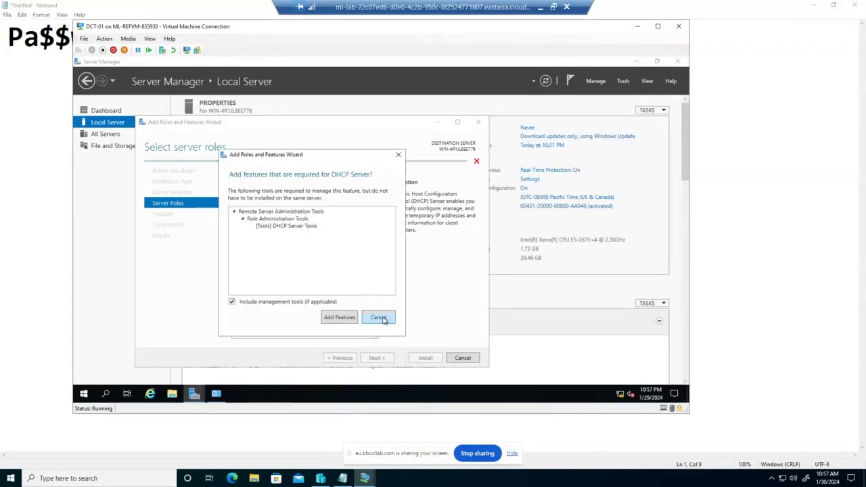
left_click(383, 320)
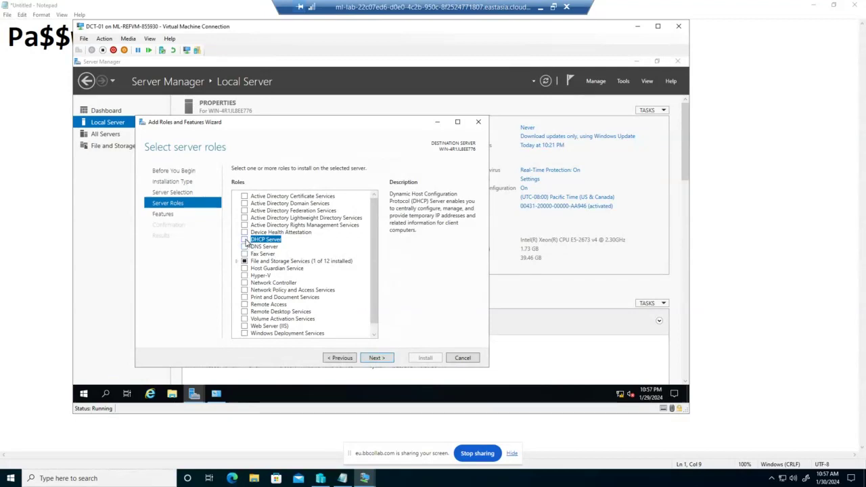
left_click(245, 240)
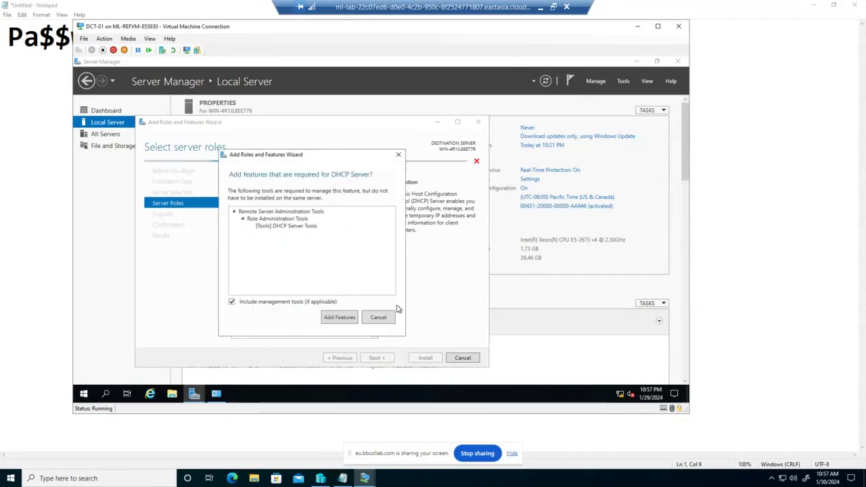
left_click(343, 321)
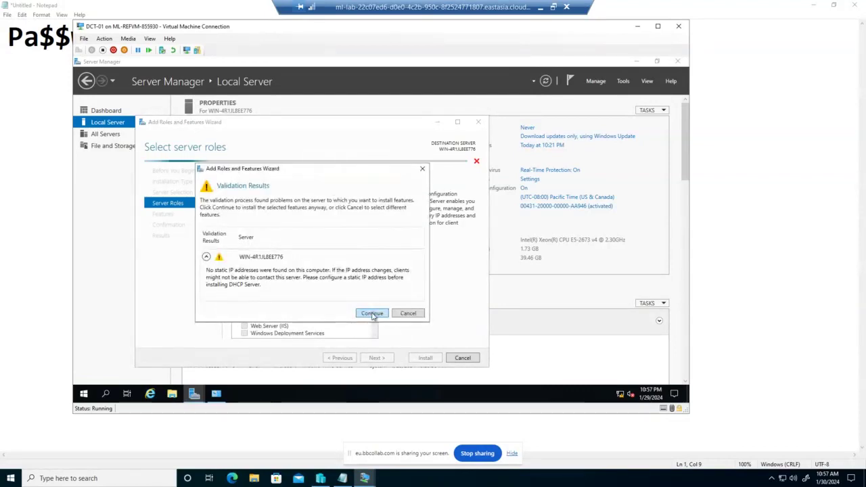
left_click(372, 314)
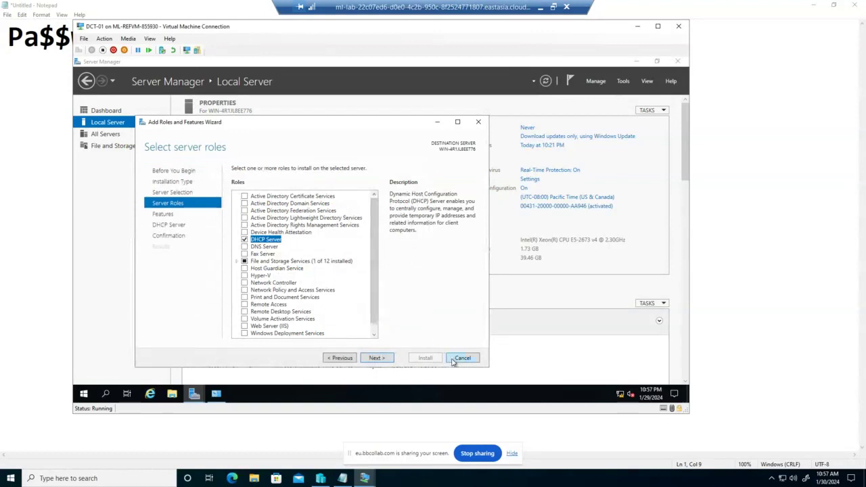
left_click(467, 353)
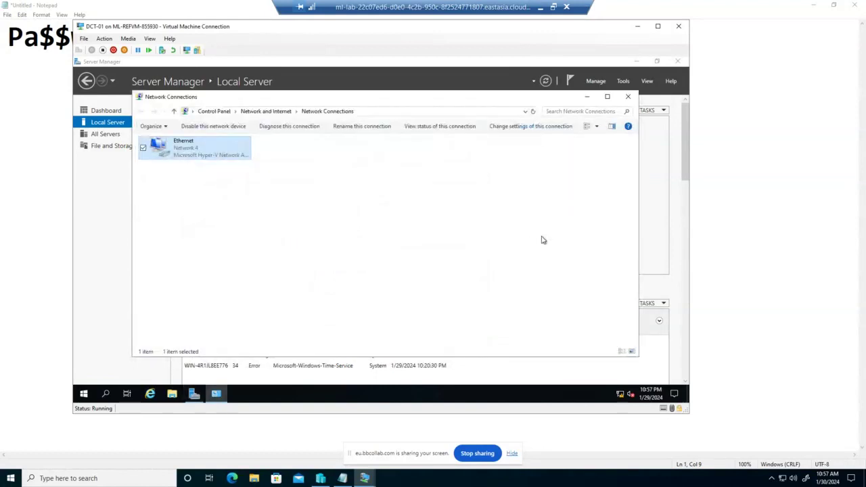
left_click(628, 96)
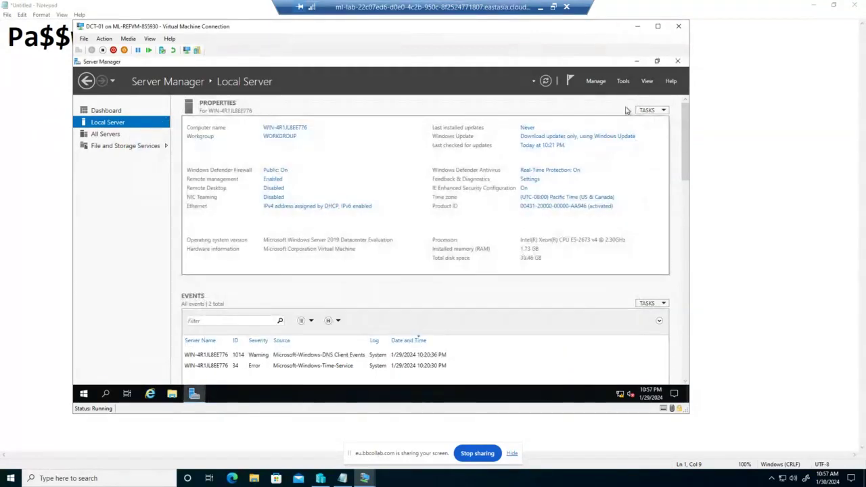
Step: Launch Add Roles and Features on this server and select DHCP Server with its management tools
left_click(596, 81)
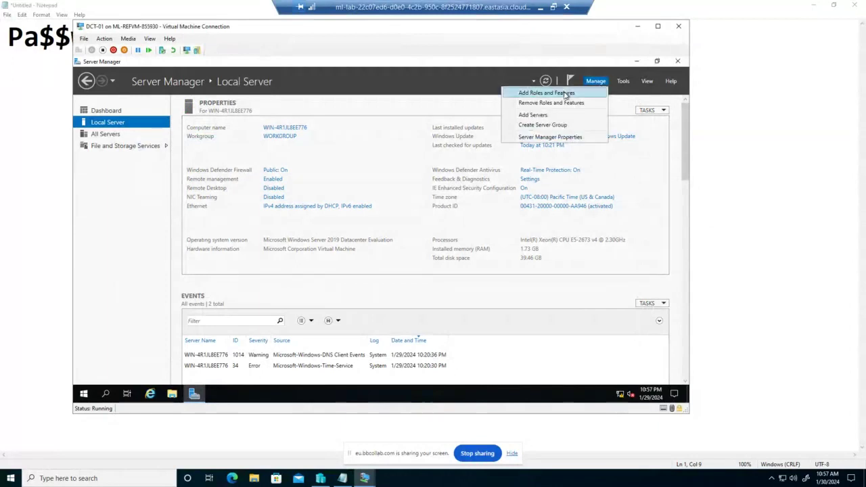
left_click(564, 91)
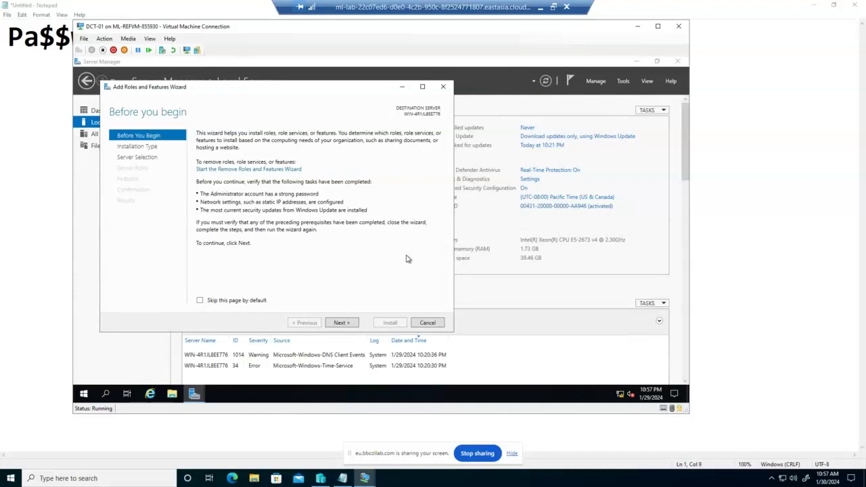
left_click(338, 323)
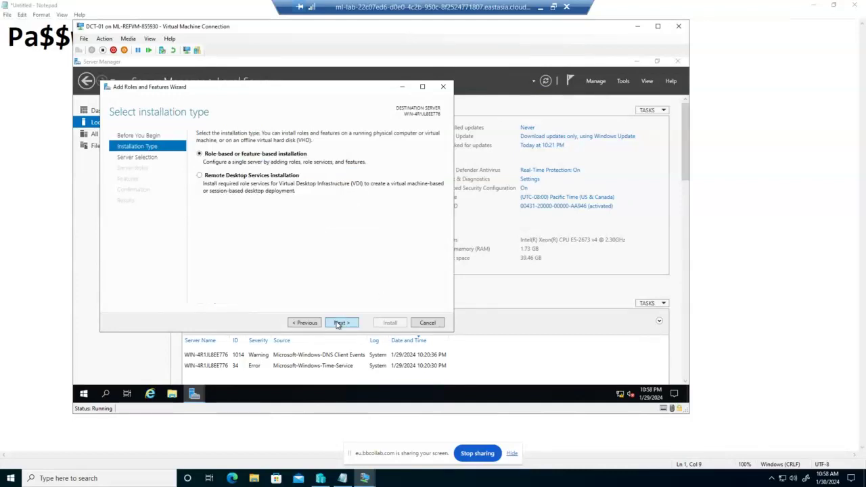
left_click(341, 322)
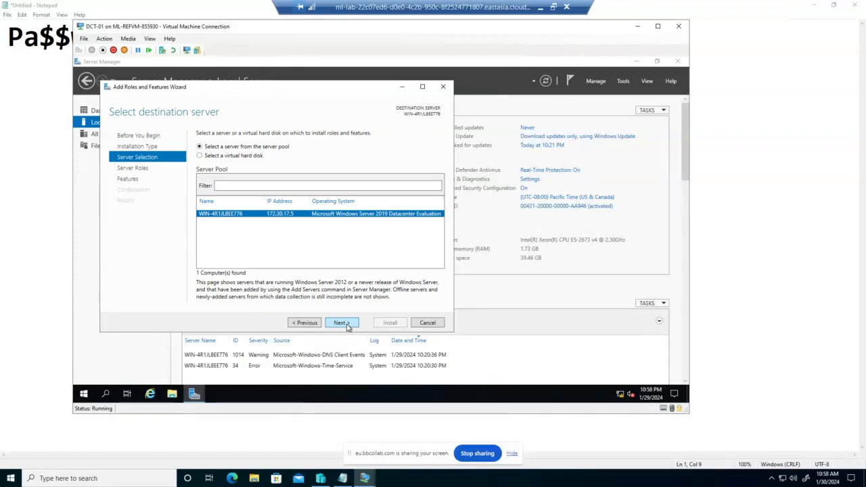
left_click(340, 322)
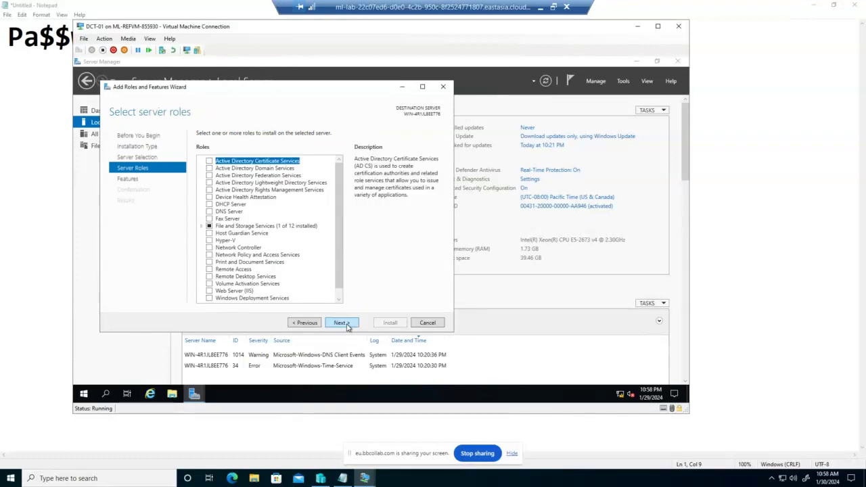
left_click(209, 204)
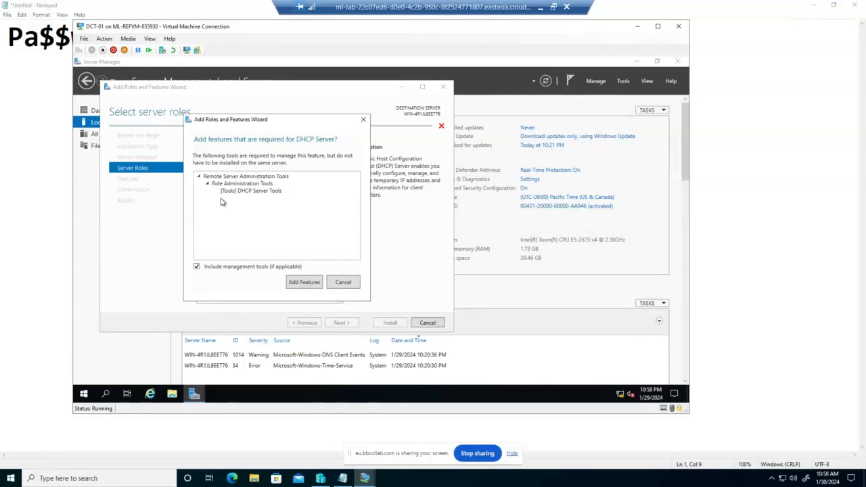
left_click(306, 285)
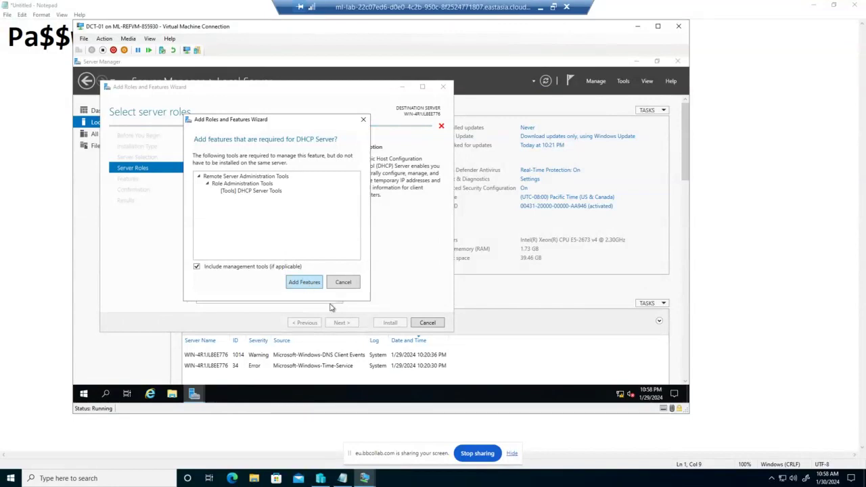
left_click(346, 284)
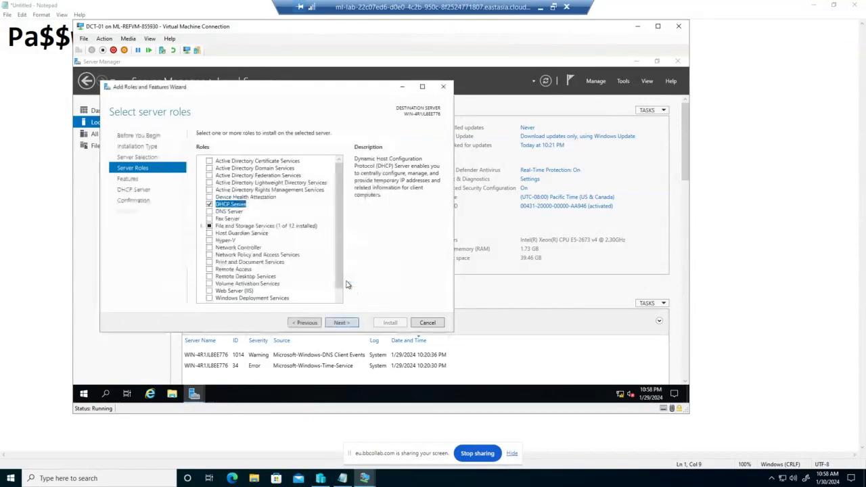
Step: Advance to the Confirmation page and allow automatic restart if required
left_click(340, 322)
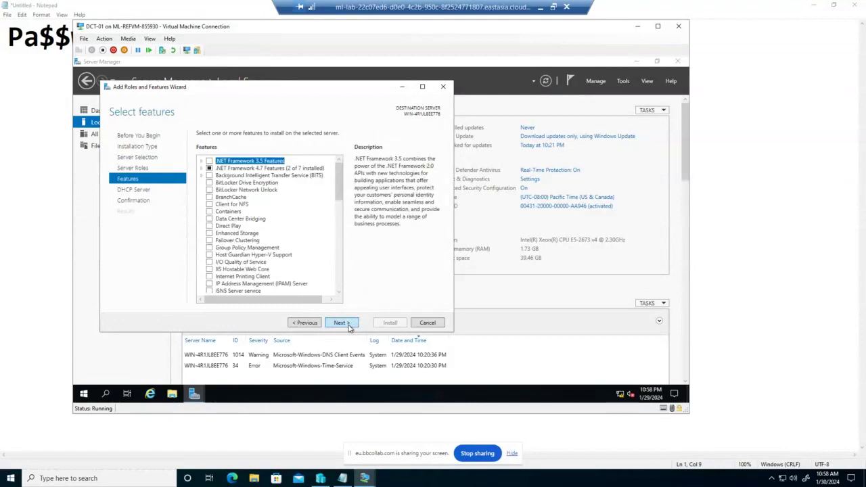
left_click(349, 326)
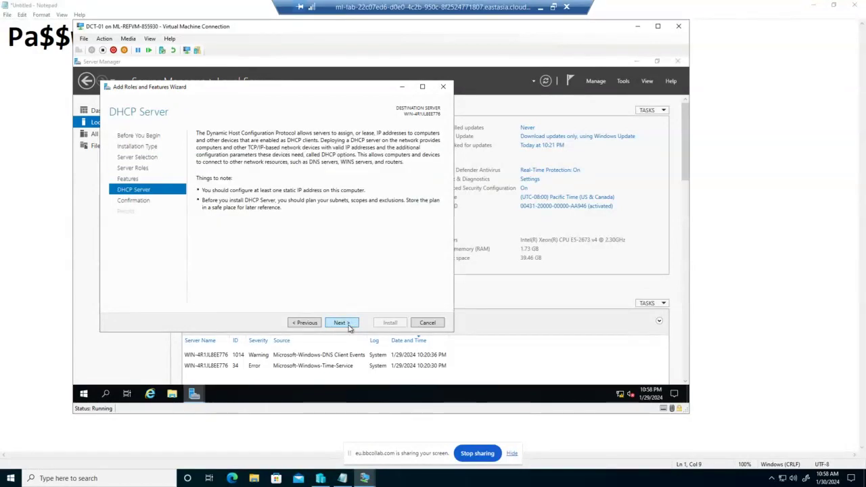
left_click(349, 324)
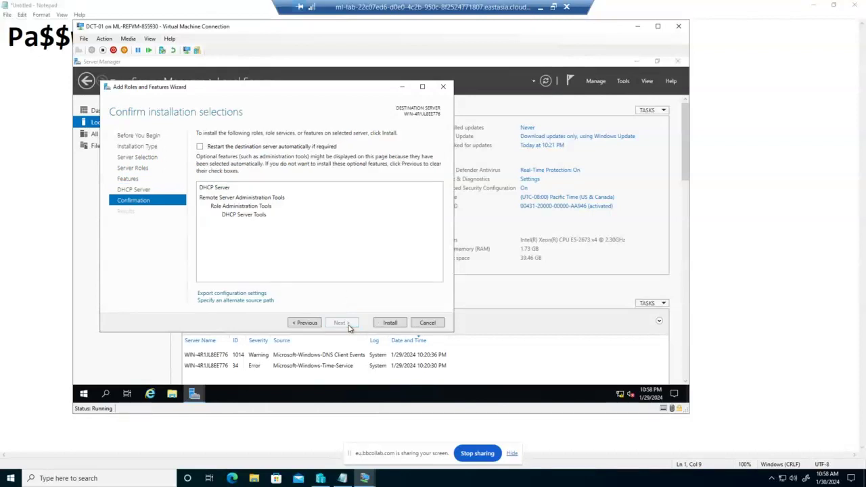
left_click(200, 147)
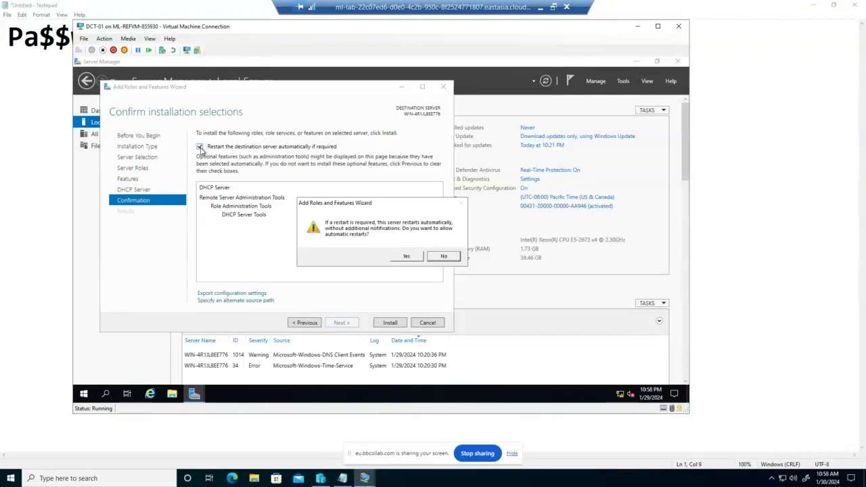
left_click(412, 257)
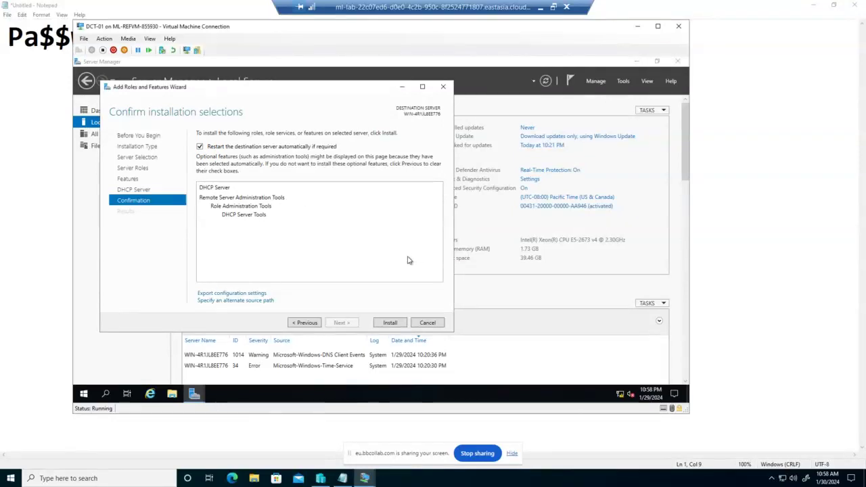
Step: Install DHCP Server and its tools, close the wizard and Server Manager, and open Start
left_click(391, 322)
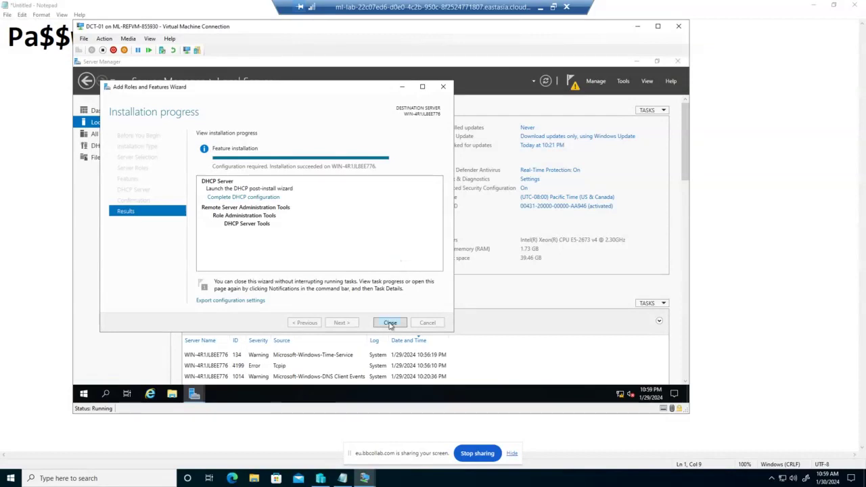
left_click(390, 322)
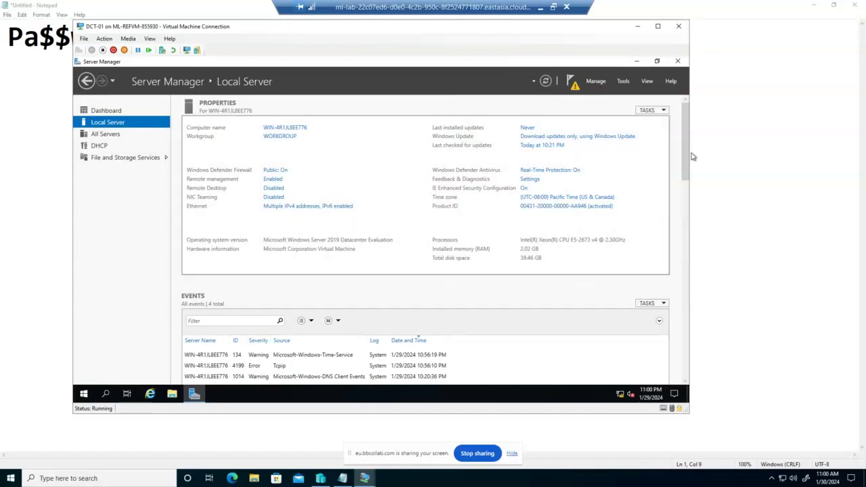
left_click(679, 63)
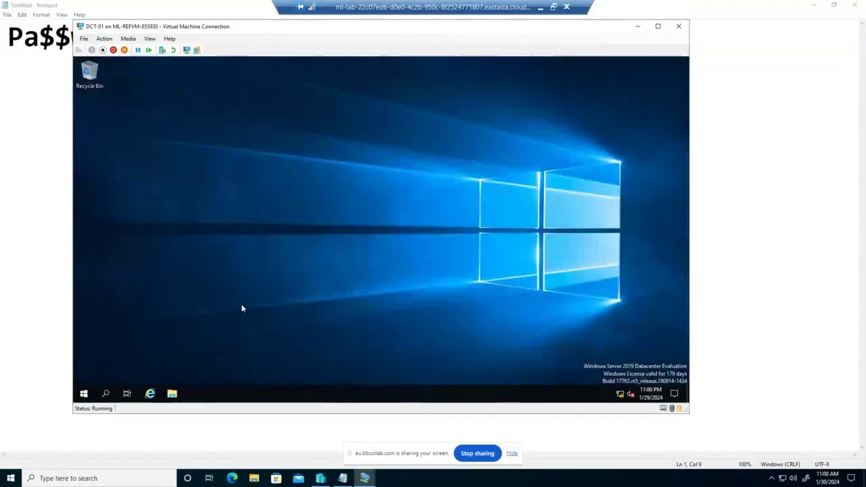
left_click(84, 394)
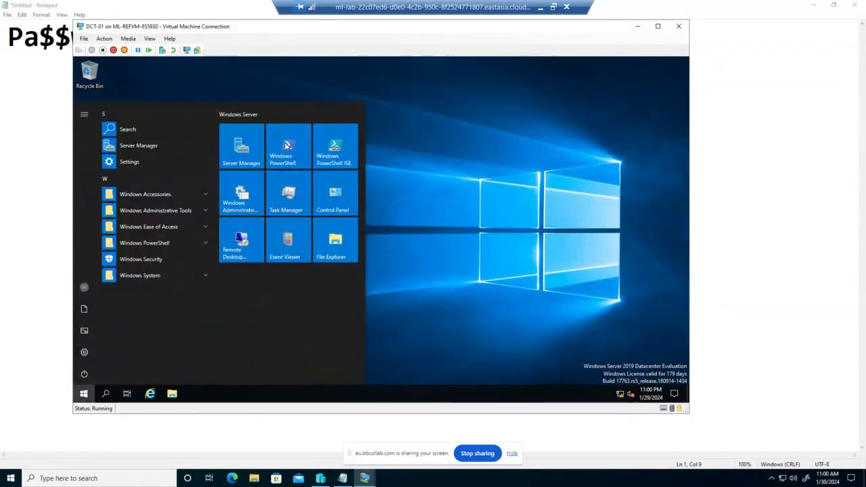
Step: Relaunch Server Manager from its Start menu tile
left_click(250, 154)
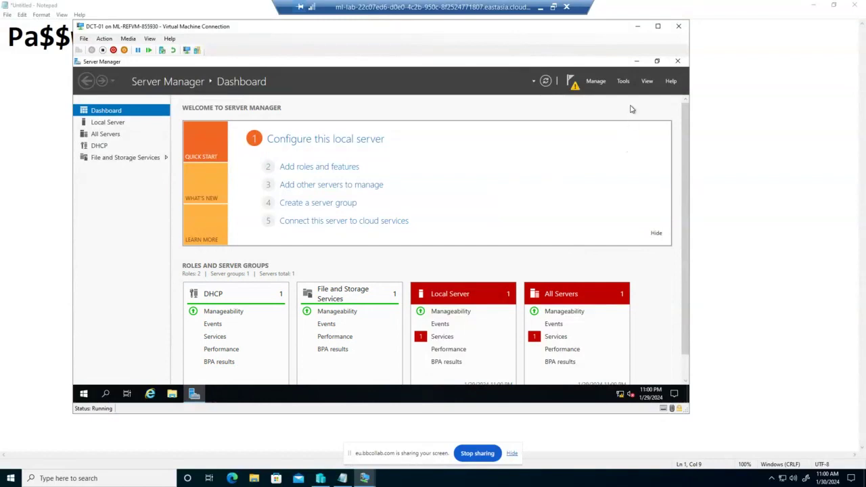
Step: Launch the DHCP console from Tools, dismiss the projection pane, and minimize the VM session
left_click(623, 81)
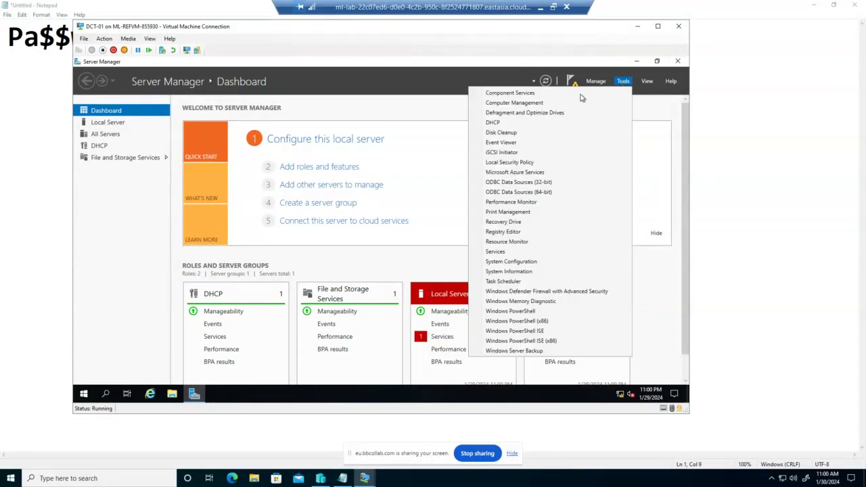
left_click(509, 124)
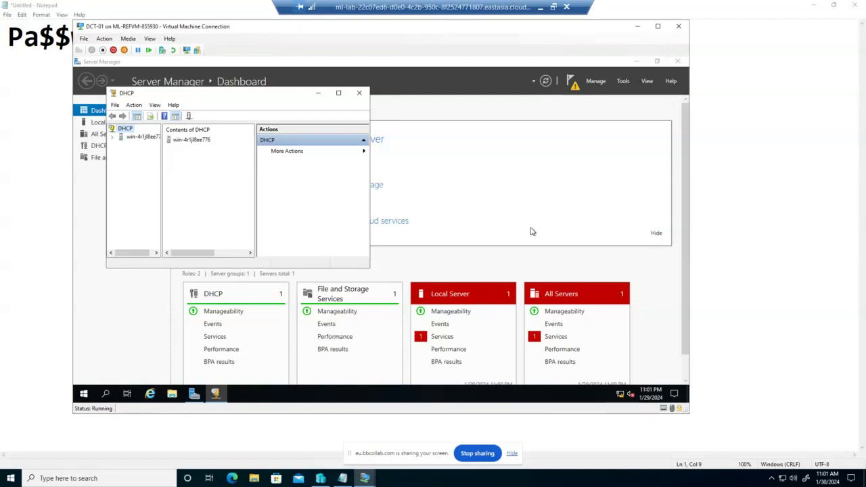
key("super+p")
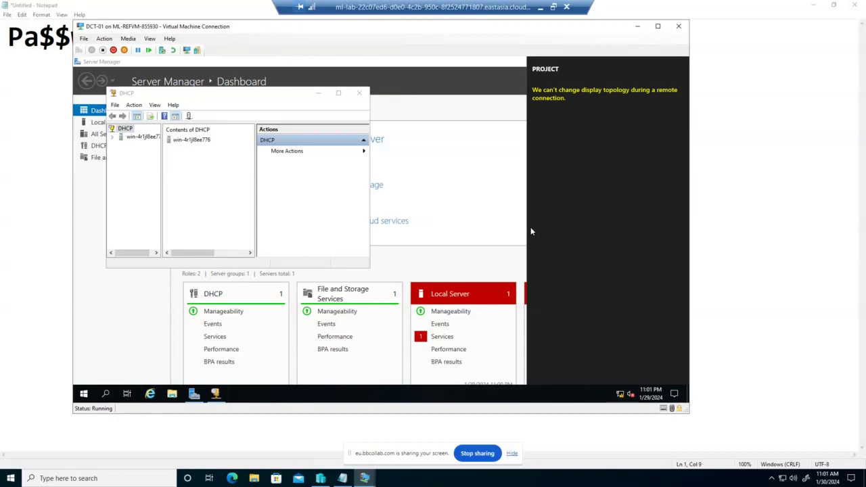
left_click(530, 232)
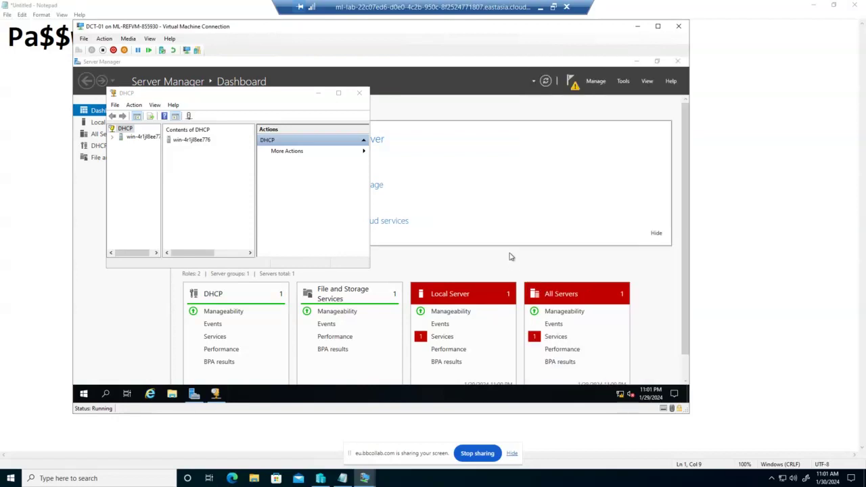
left_click(540, 9)
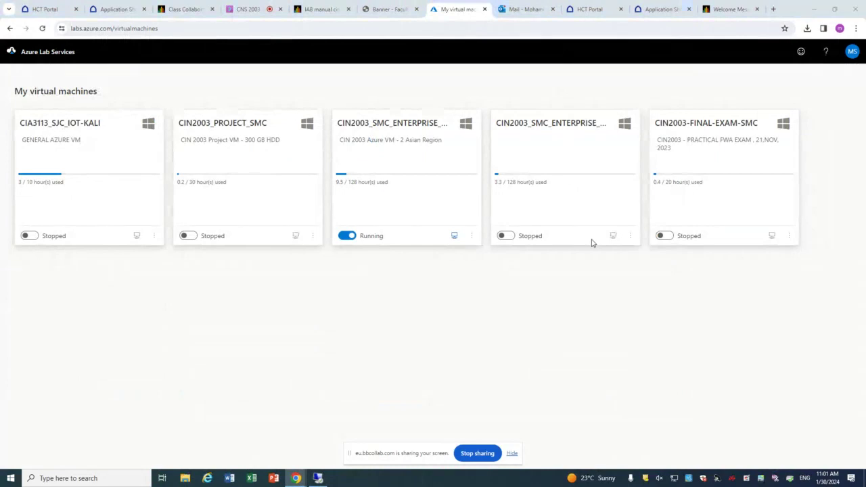
Step: Project to PC screen only, rejoin the CNS 2003 Collaborate session unmuted, and restore the VM full screen
key("super+p")
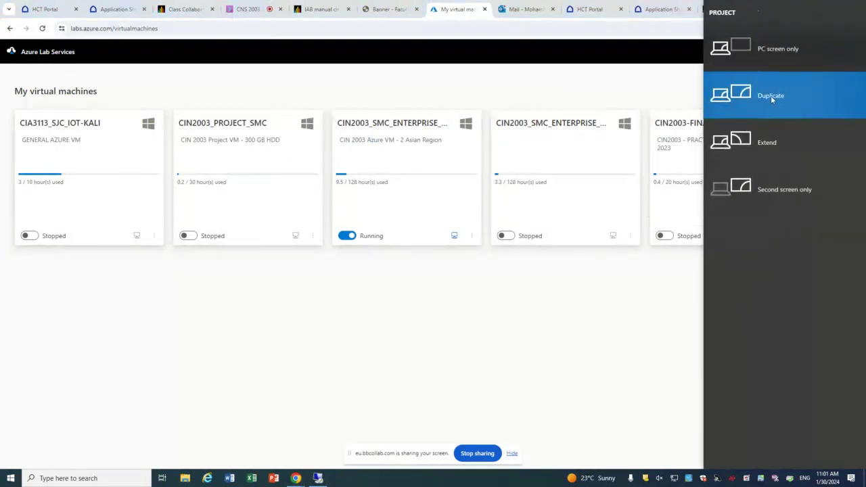
left_click(773, 49)
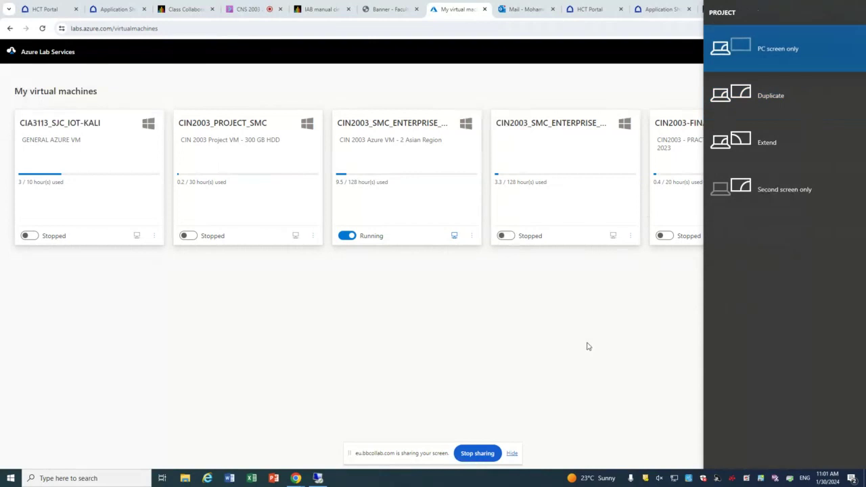
left_click(247, 9)
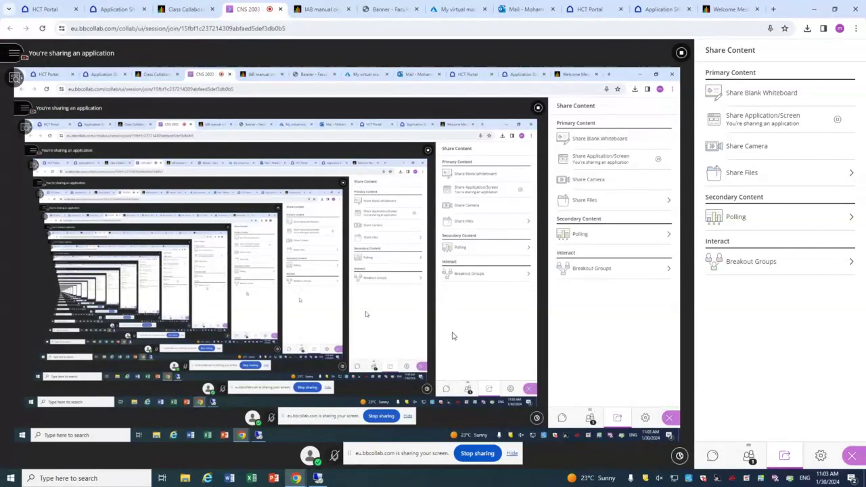
left_click(335, 457)
left_click(317, 477)
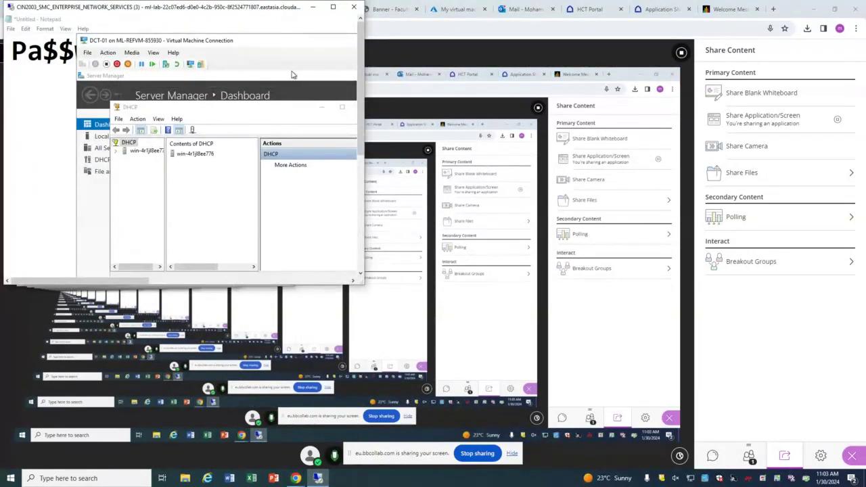
left_click(333, 7)
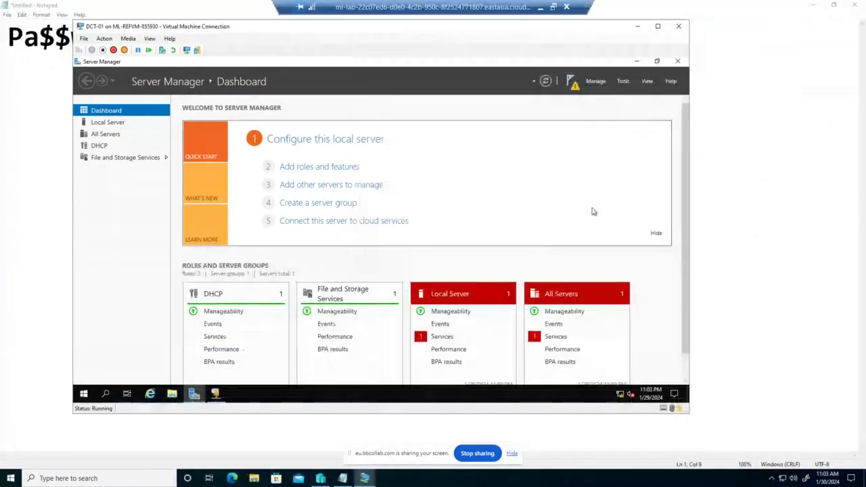
Step: Minimize Notepad and the RDP session, set the display to Duplicate, and refocus the VM window
left_click(621, 81)
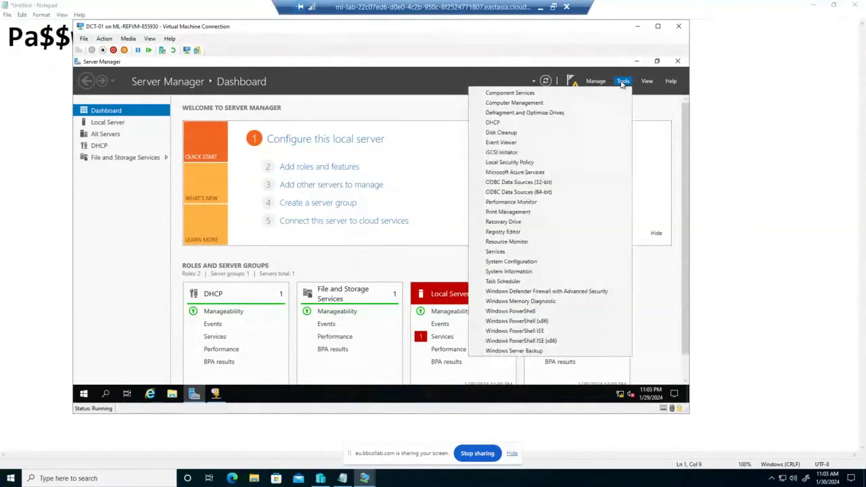
key("super+p")
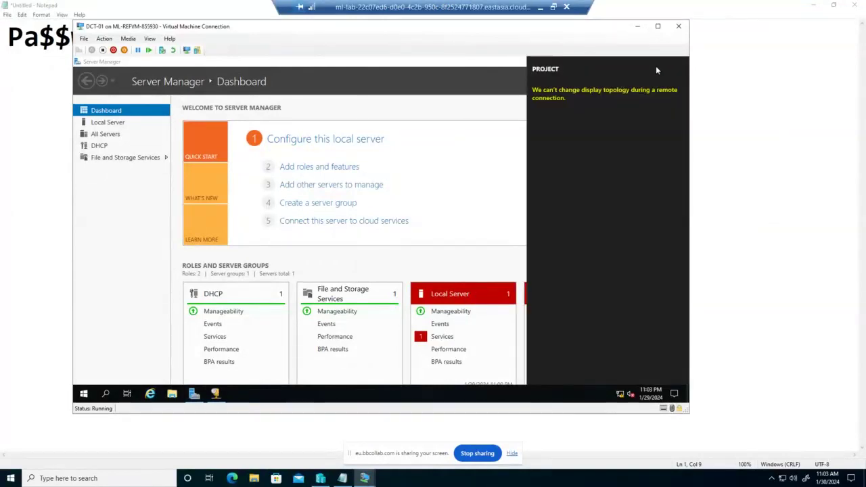
left_click(812, 7)
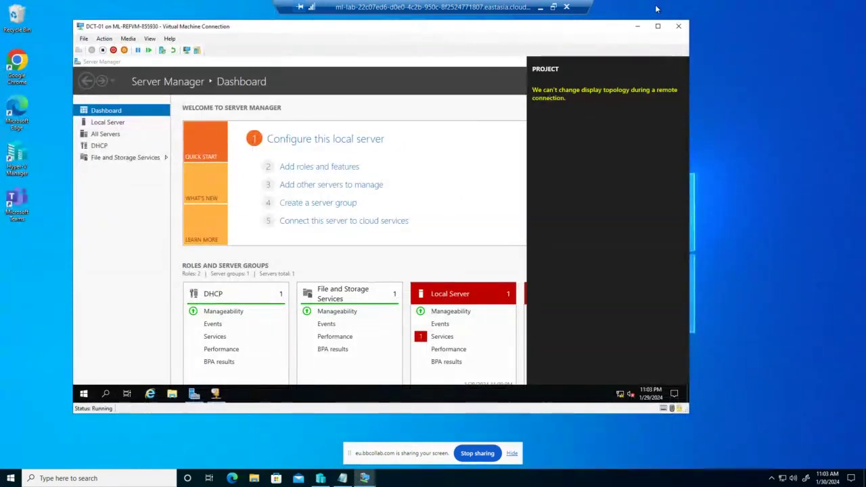
left_click(540, 6)
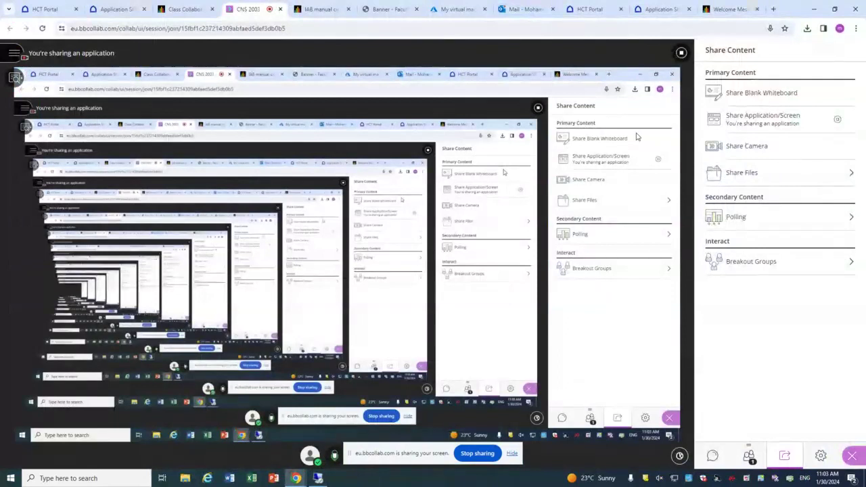
key("super+p")
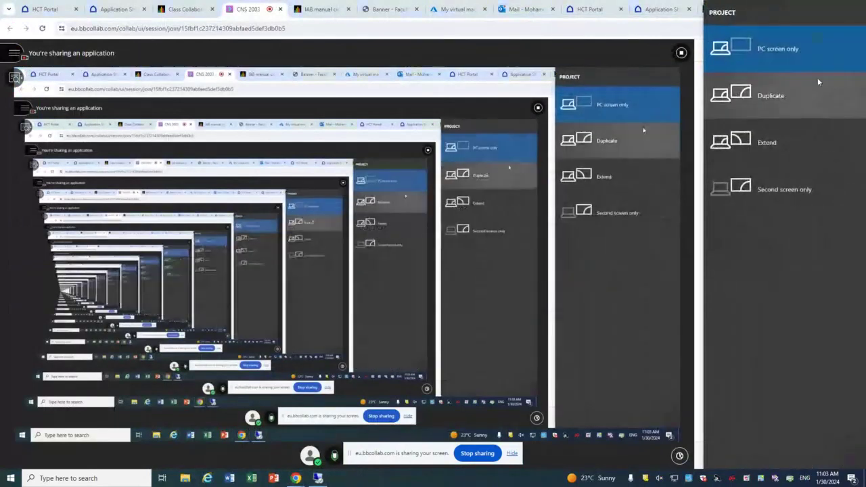
left_click(804, 89)
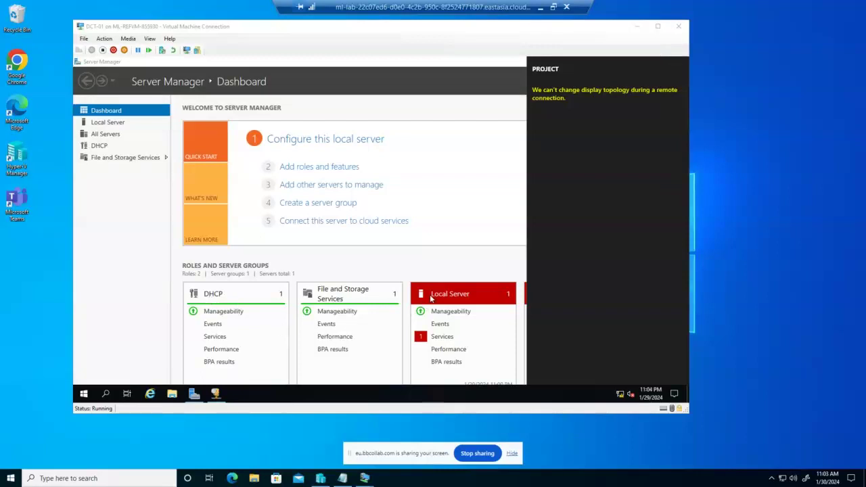
left_click(511, 65)
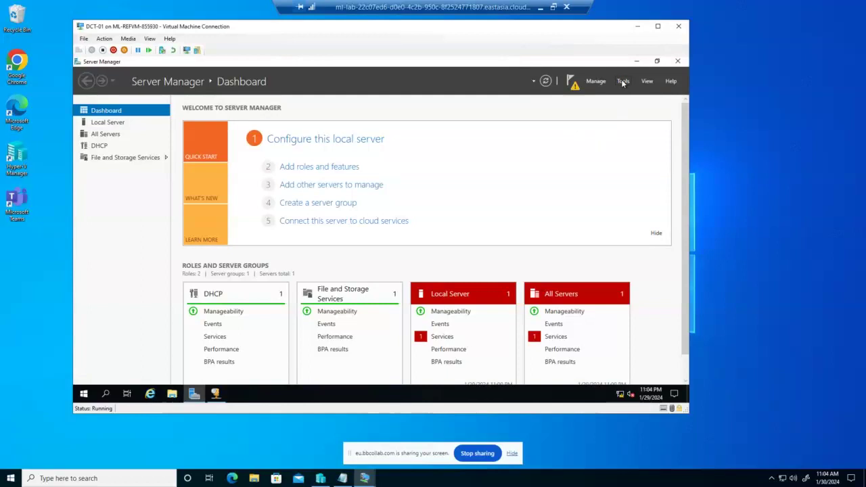
Step: Open the DHCP console maximized and expand the server's IPv4 node
left_click(622, 81)
left_click(497, 123)
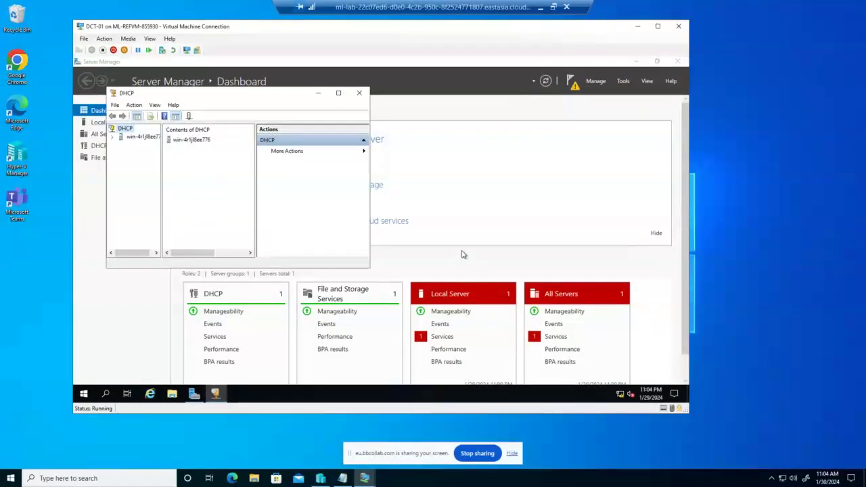
left_click(338, 93)
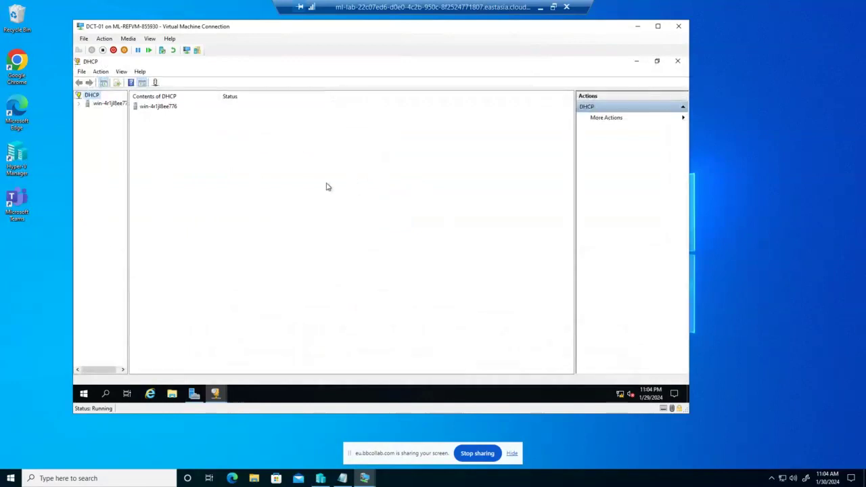
left_click(79, 103)
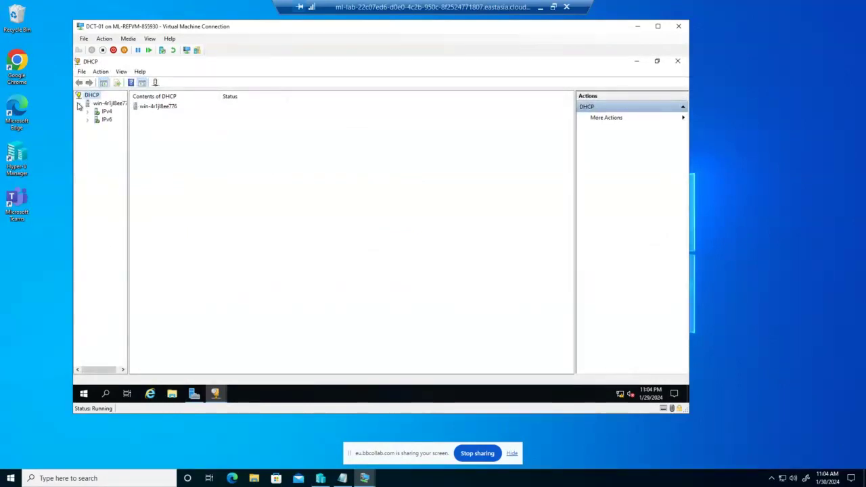
double_click(106, 111)
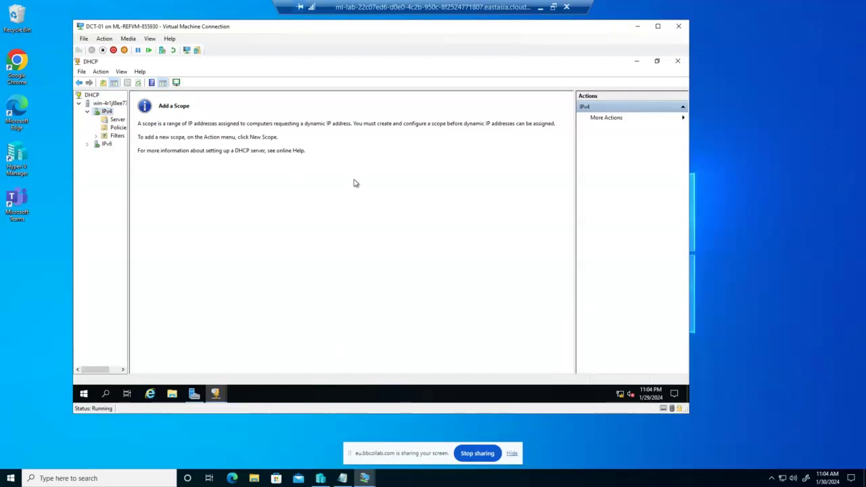
Step: Start a New Scope, type Scope and Lab3, then cancel the wizard and close DHCP
right_click(106, 113)
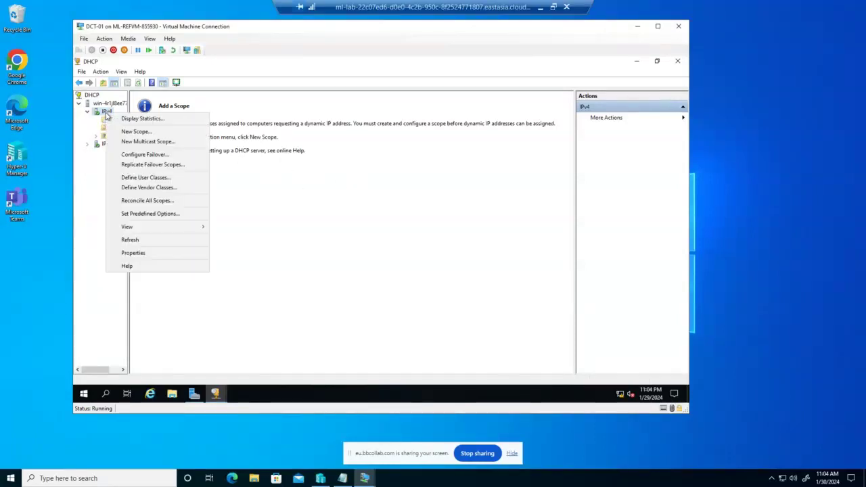
left_click(136, 131)
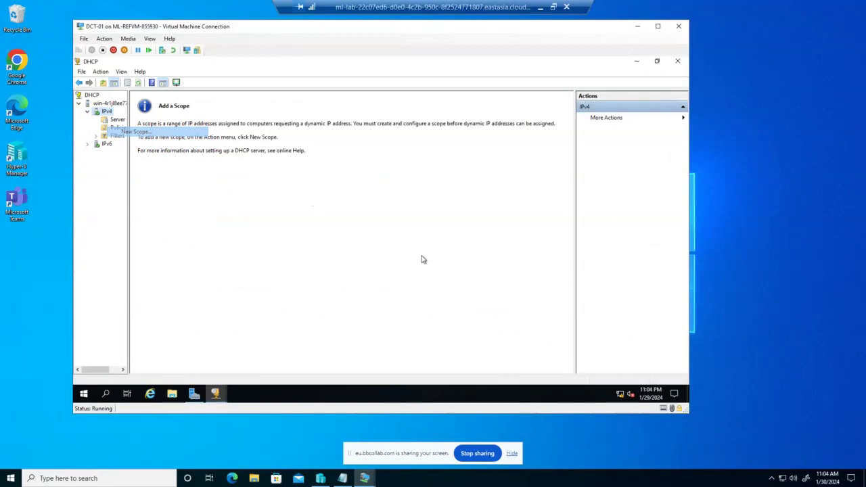
left_click(440, 304)
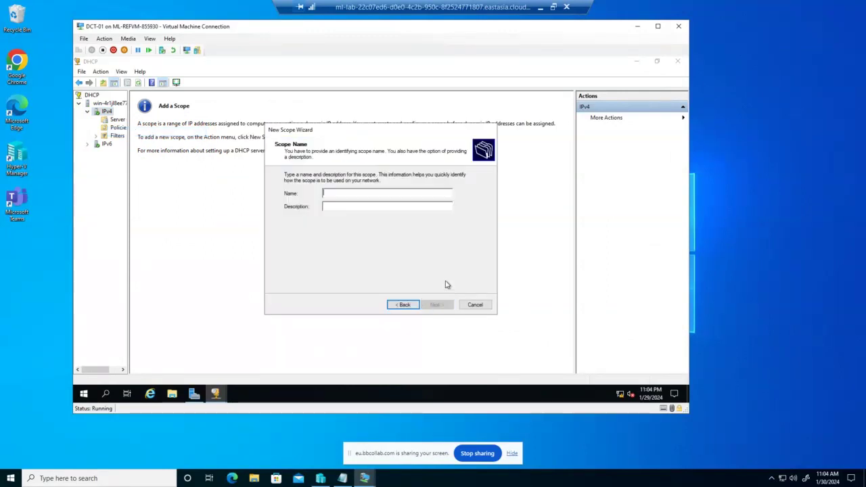
type("S")
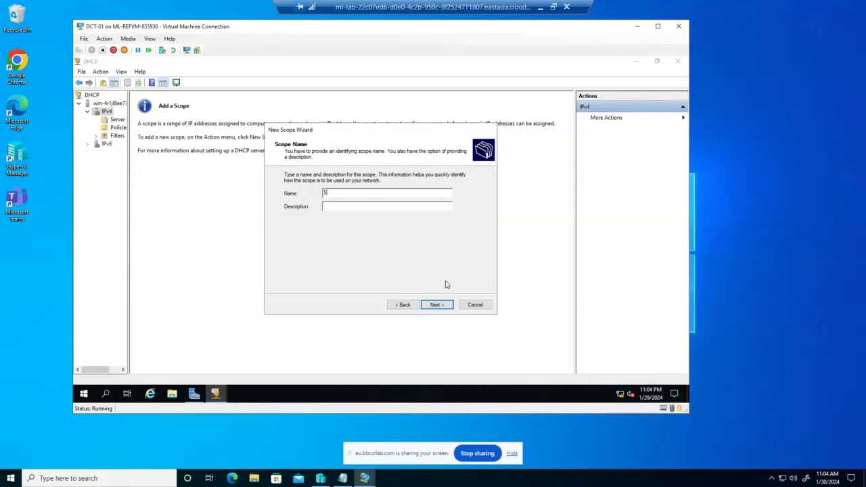
type("cope")
type("La")
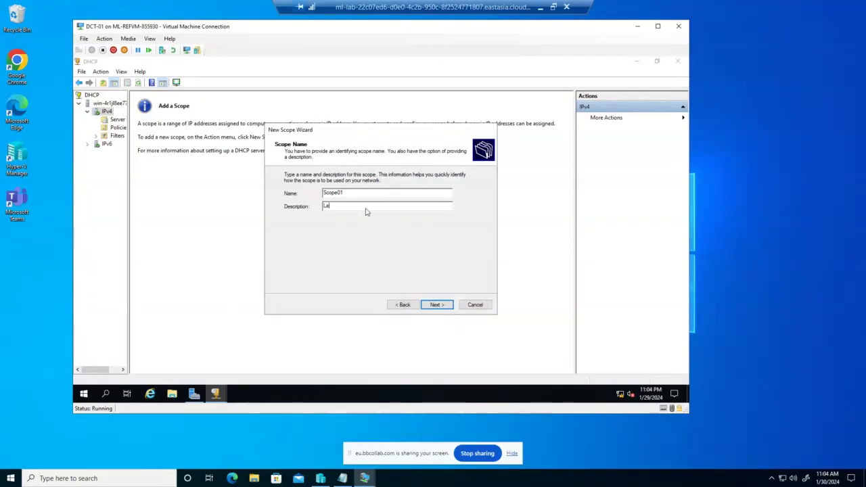
type("b3")
left_click(469, 306)
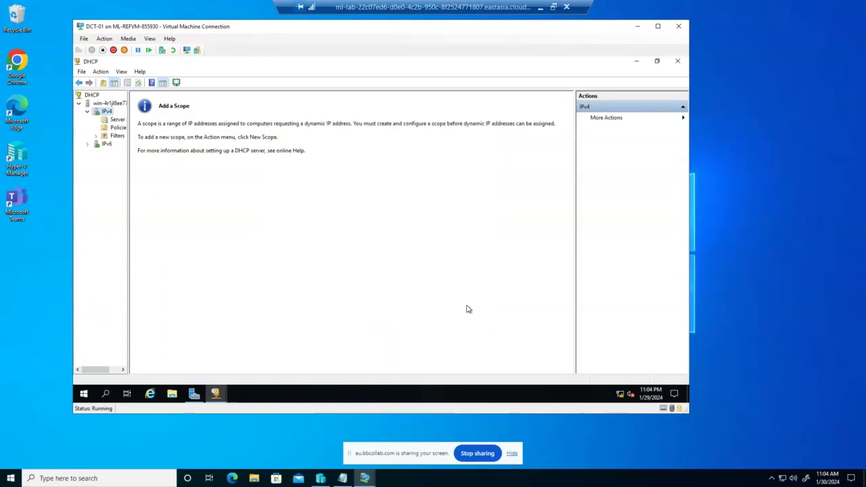
left_click(678, 62)
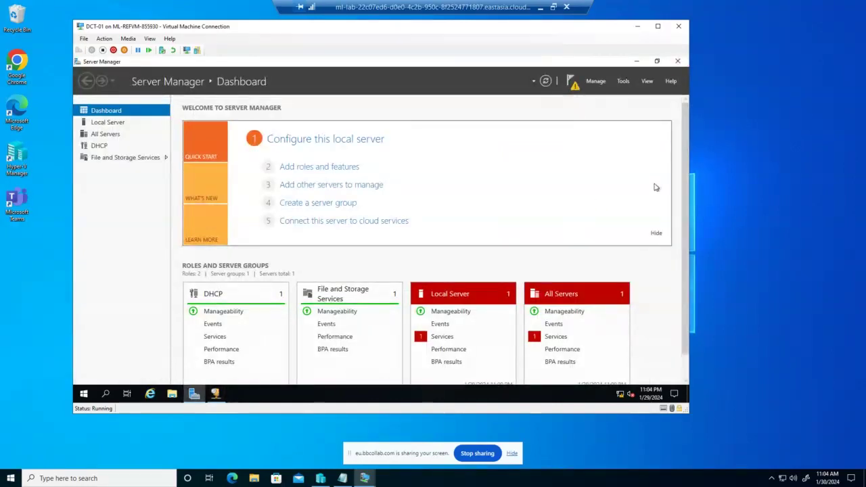
Step: Reopen the DHCP console full screen with the server and its IPv4 branch expanded
left_click(623, 82)
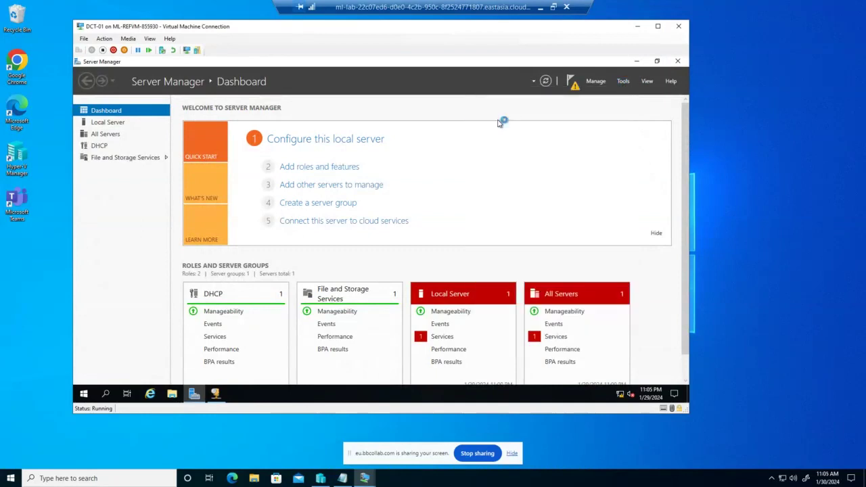
left_click(501, 121)
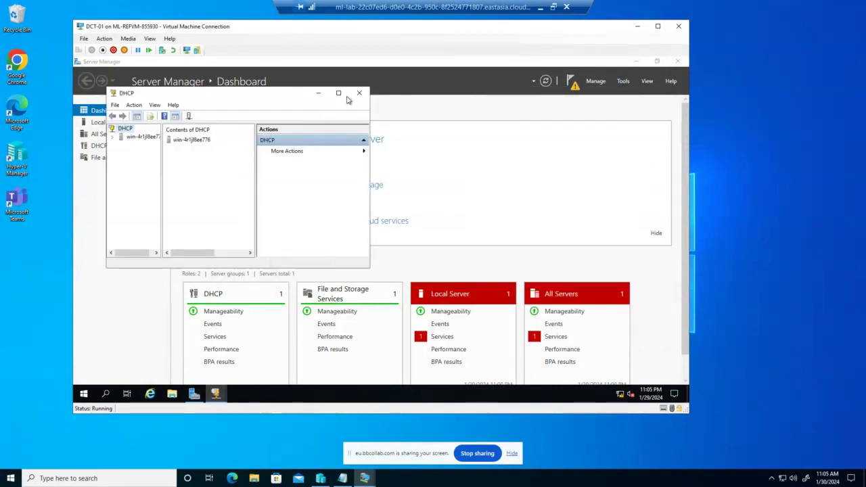
left_click(339, 94)
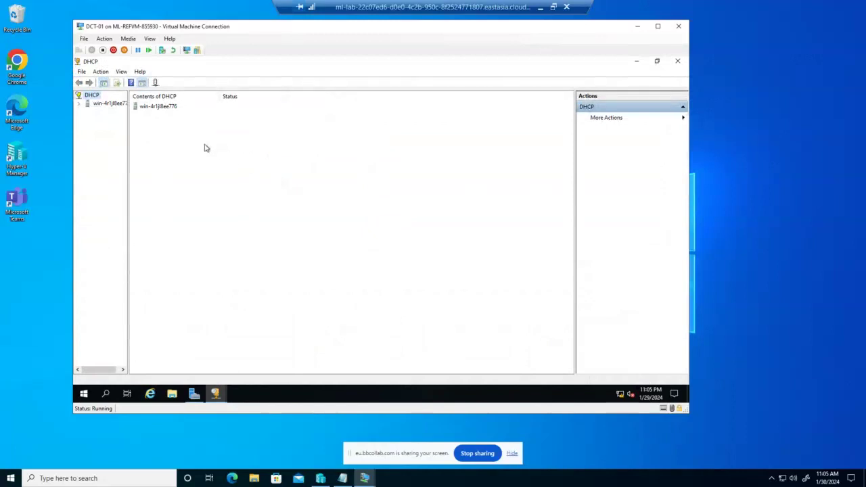
left_click(79, 105)
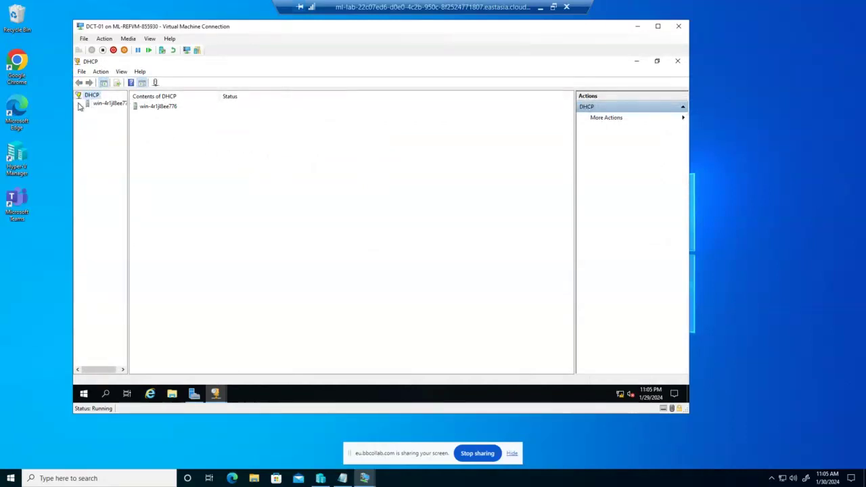
double_click(106, 112)
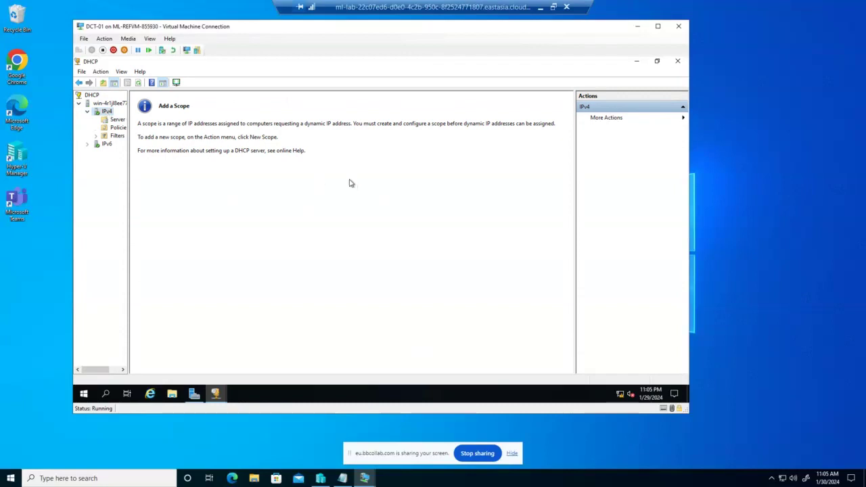
left_click(116, 120)
left_click(108, 112)
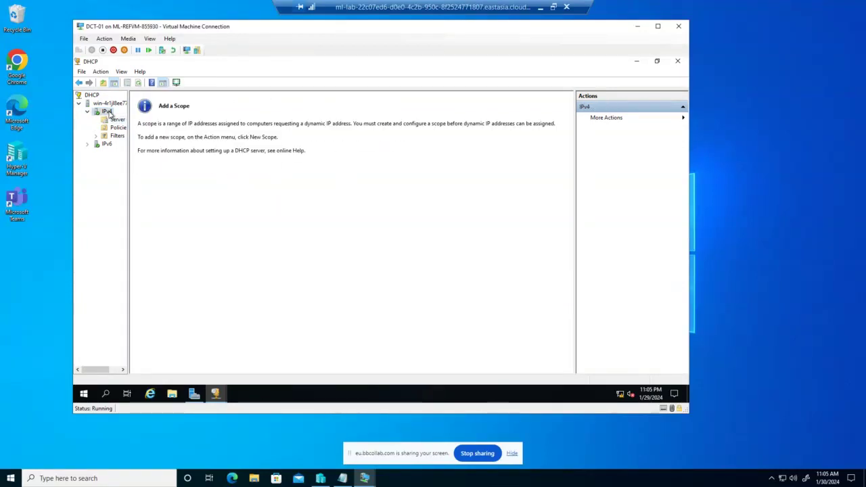
Step: Start a new IPv4 scope named Scope01, described Lab3, and advance to the IP range page
right_click(108, 113)
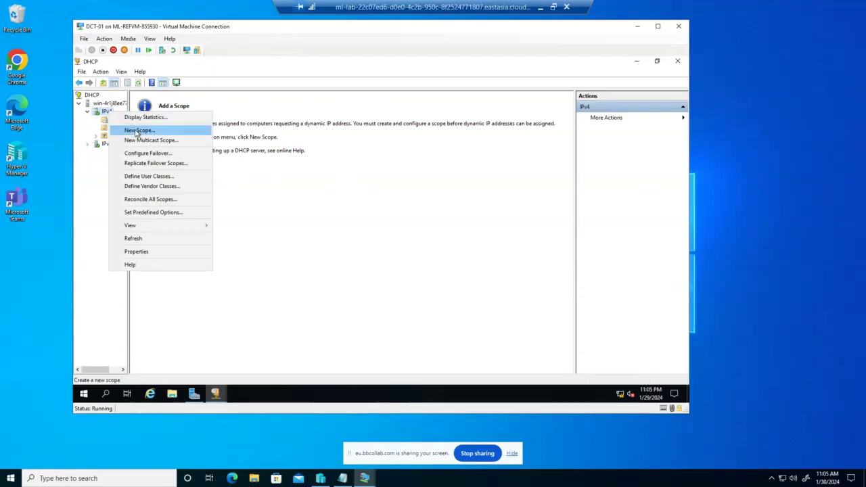
left_click(130, 130)
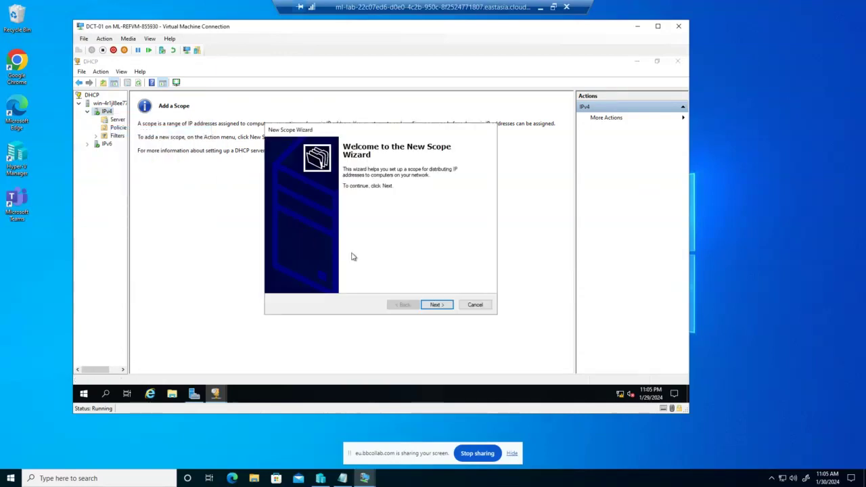
left_click(448, 305)
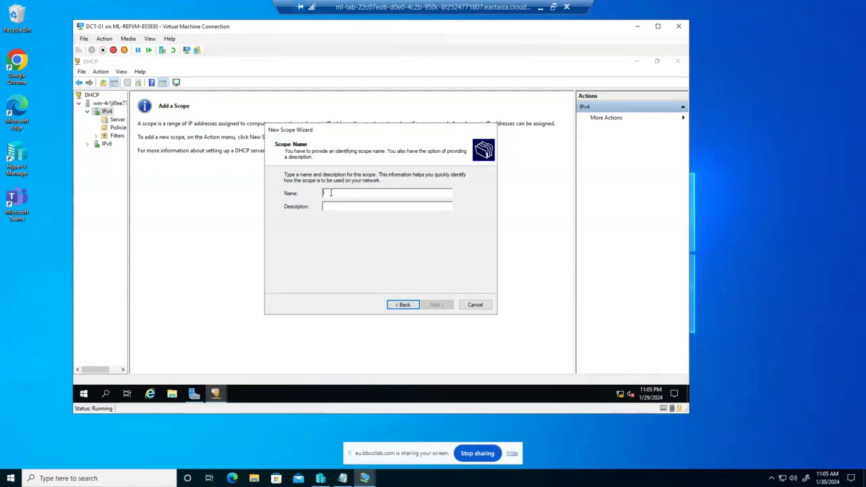
type("Sc")
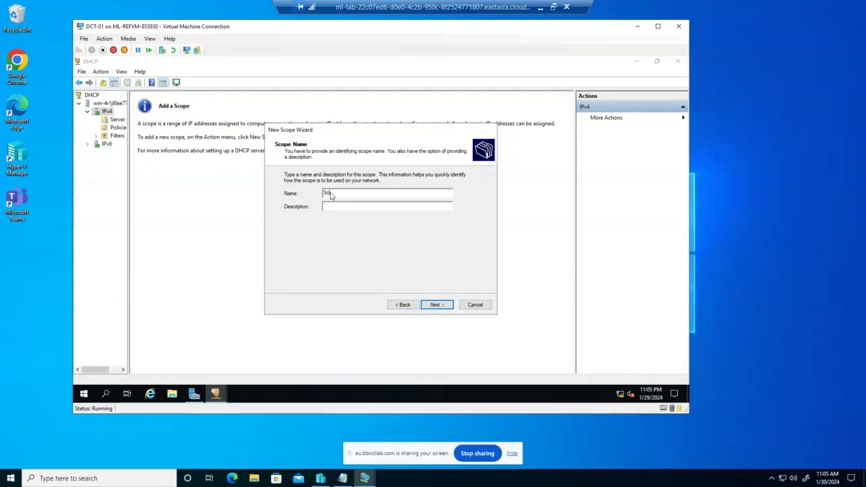
type("ope01")
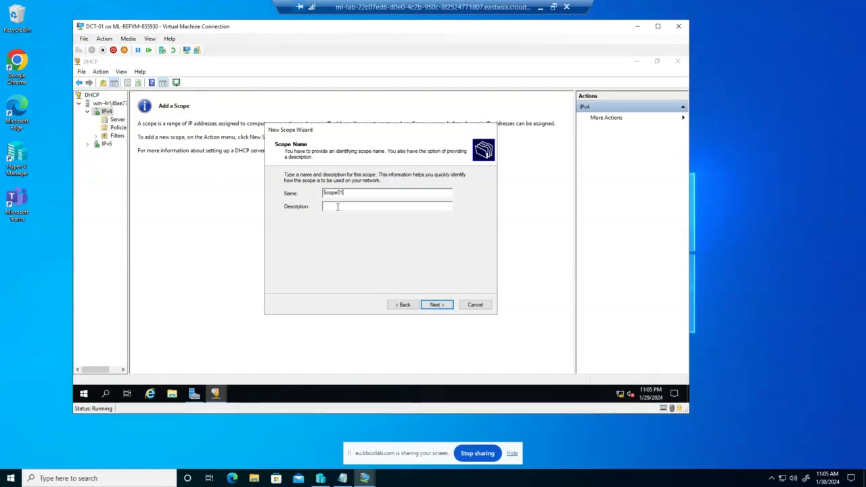
type("Lab3")
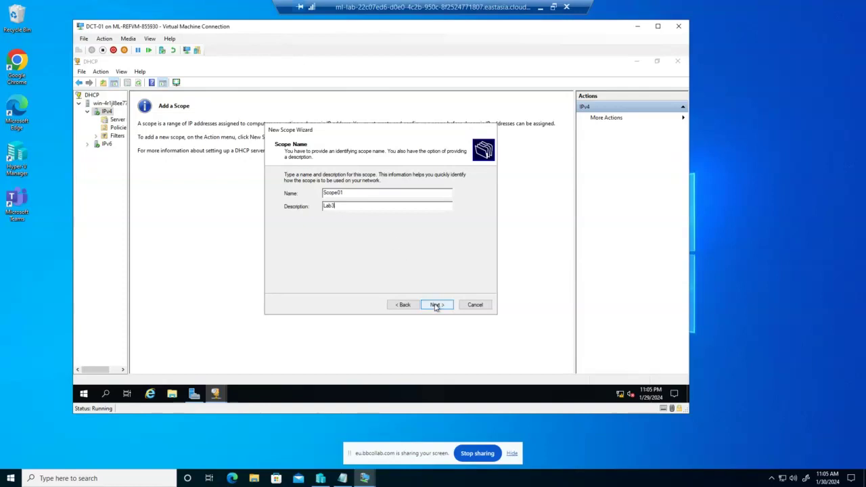
left_click(436, 305)
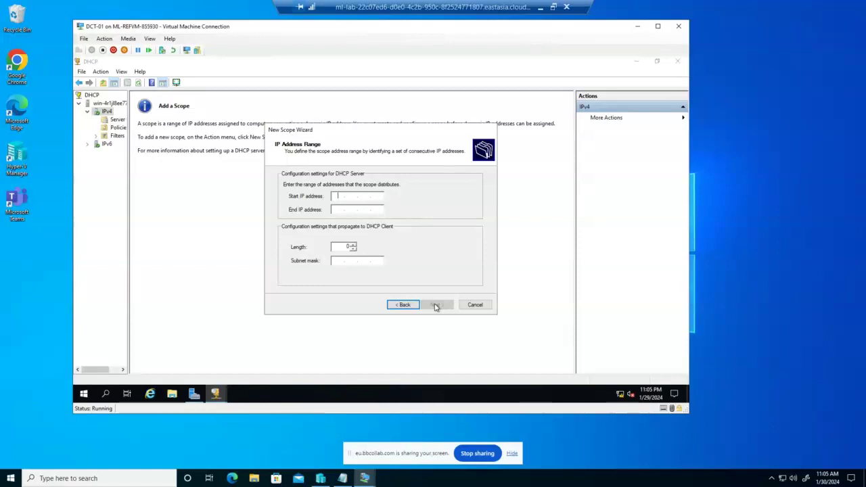
Step: Set the scope's IP range to 10.0.01.1–10.0.01.100 with subnet mask 255.255.255.0
left_click(404, 305)
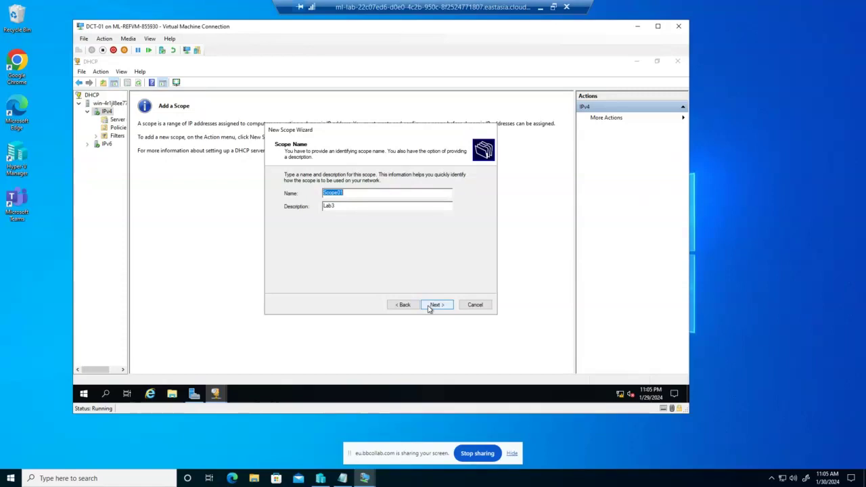
left_click(433, 305)
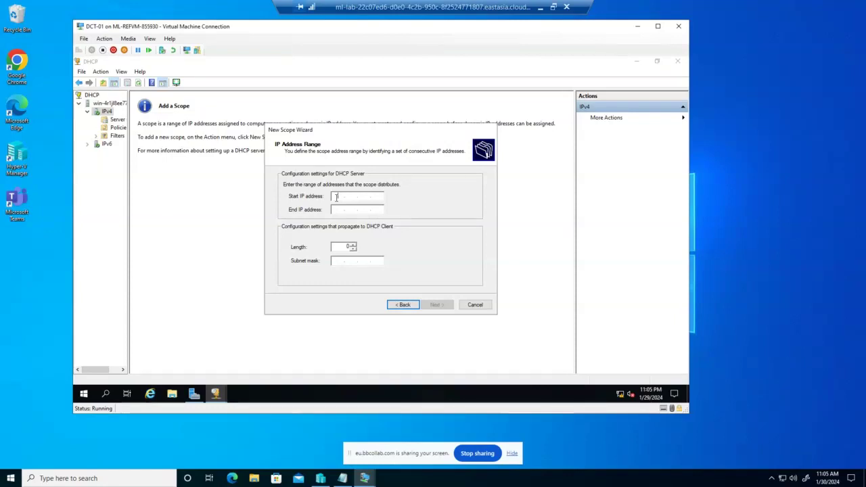
type("10.")
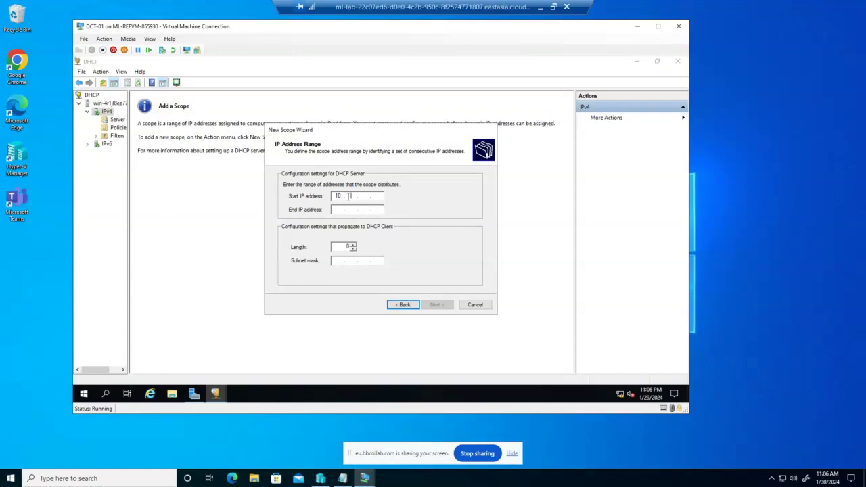
type("0.")
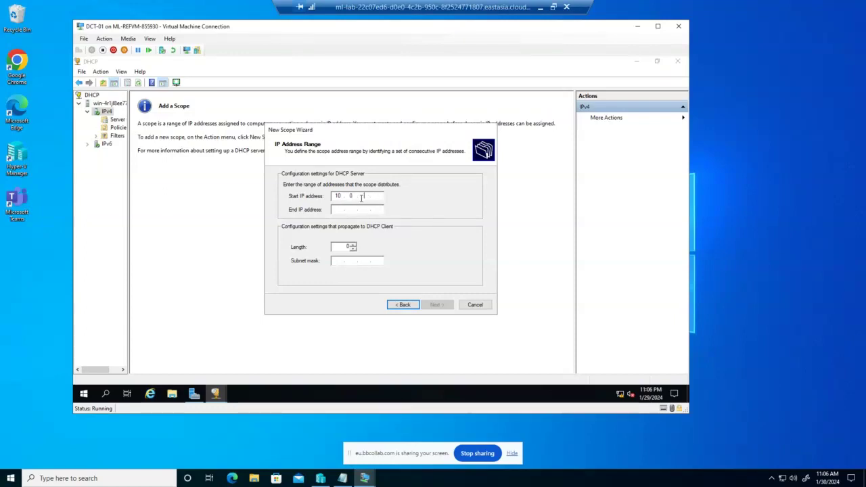
type("01")
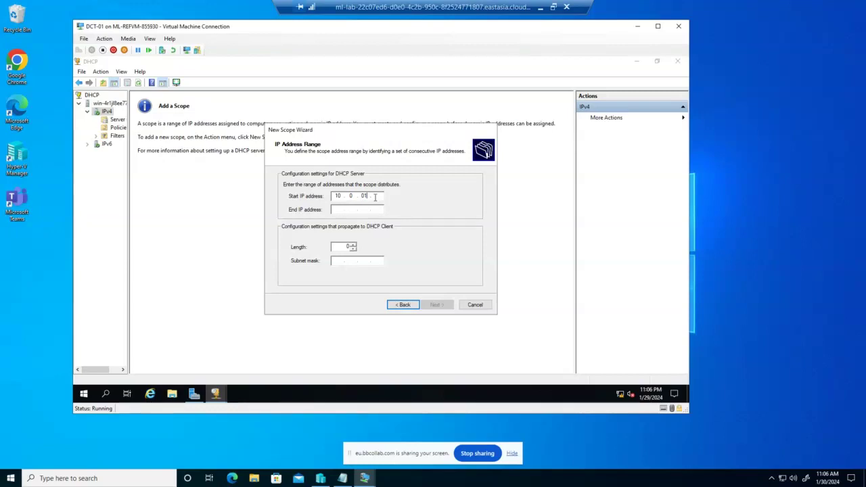
type(".1")
left_click(345, 210)
type("10.")
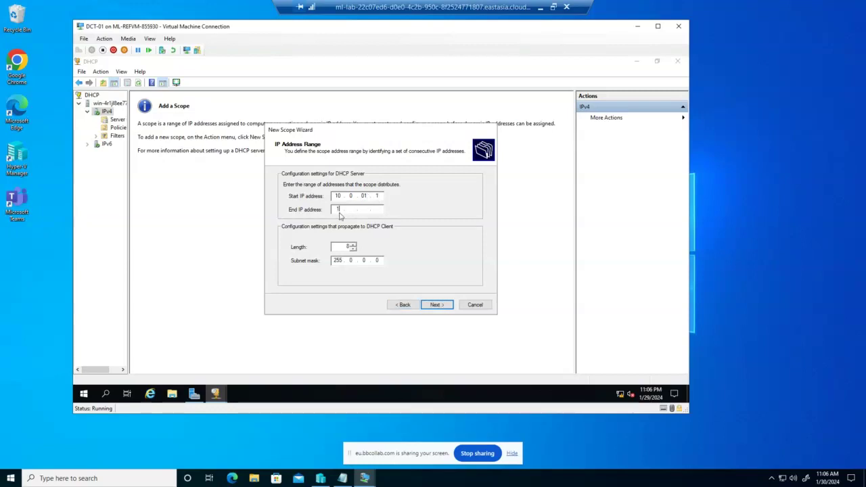
type("0.")
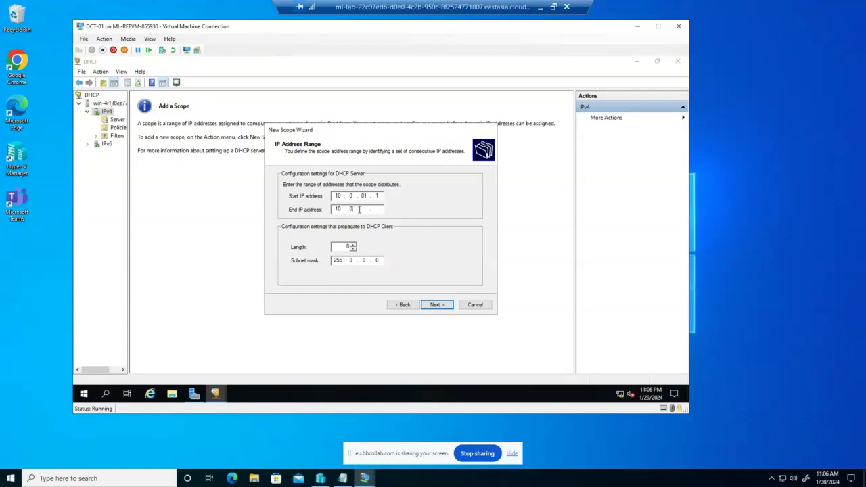
type("01.")
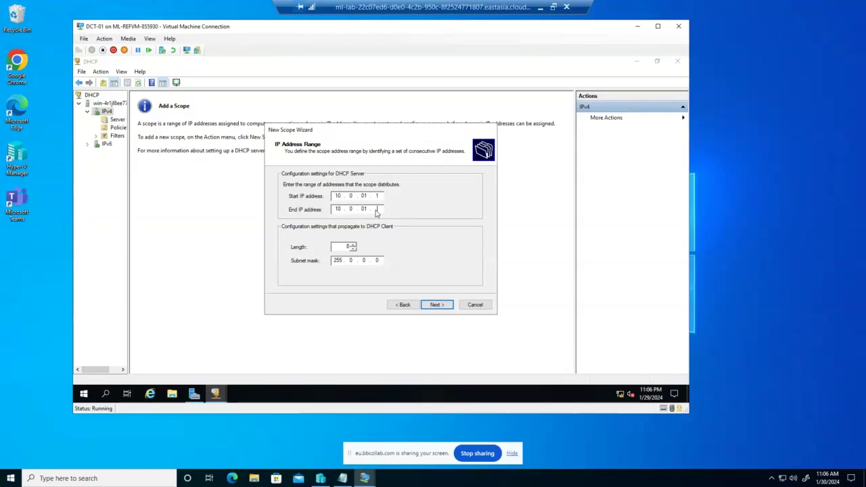
type("100")
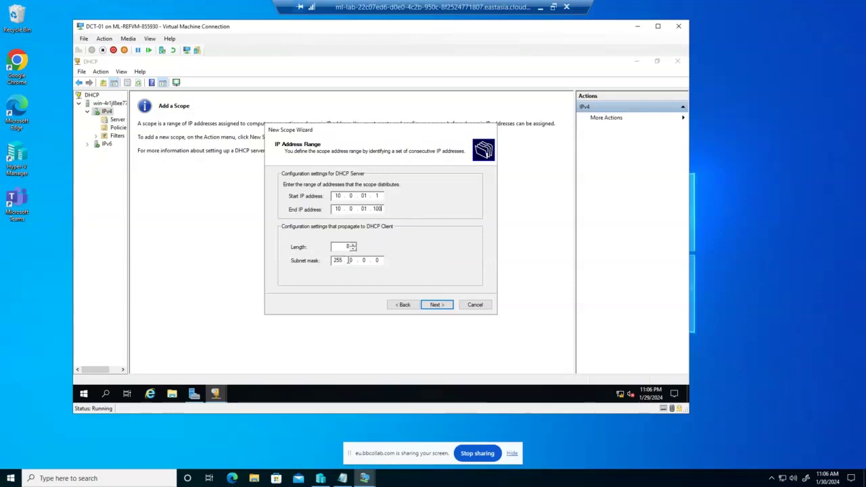
double_click(355, 259)
type("2")
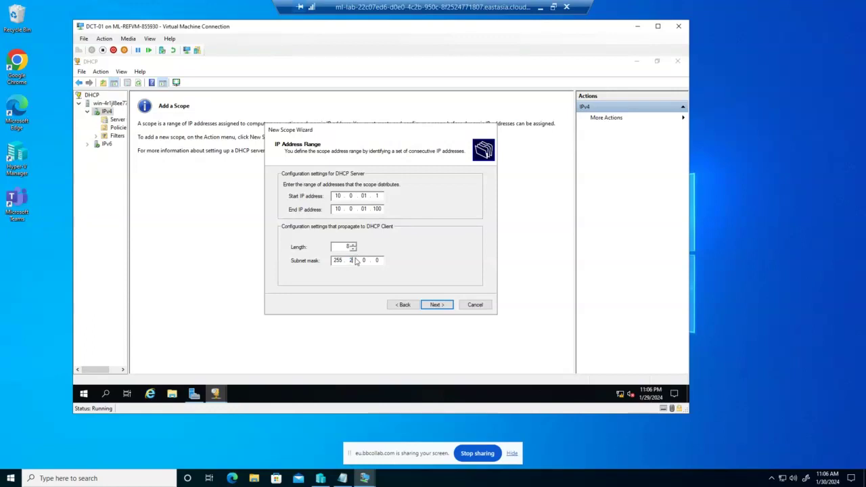
type("55 . 255")
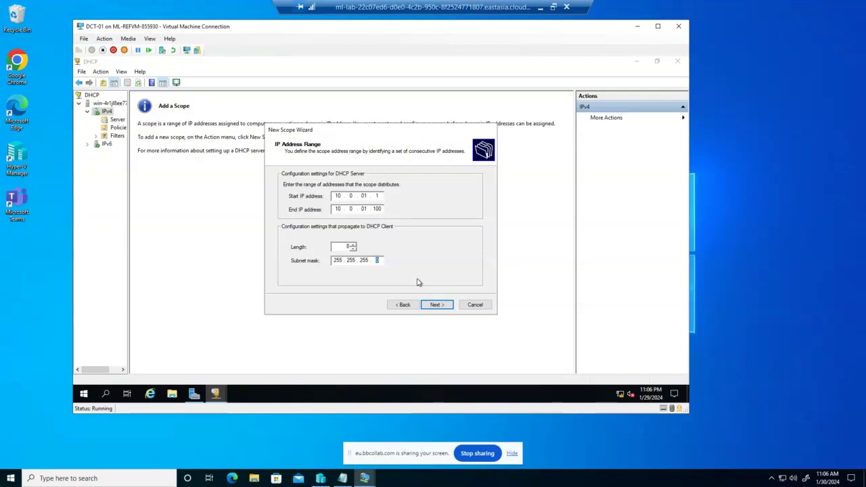
left_click(441, 307)
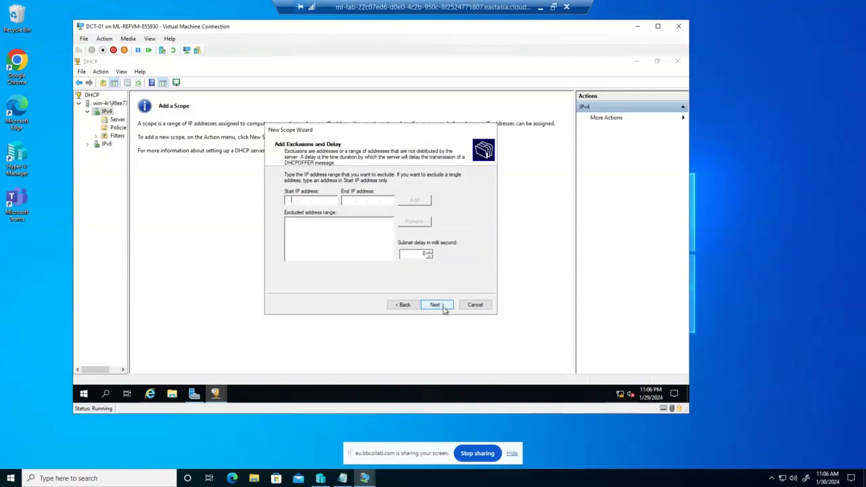
left_click(405, 305)
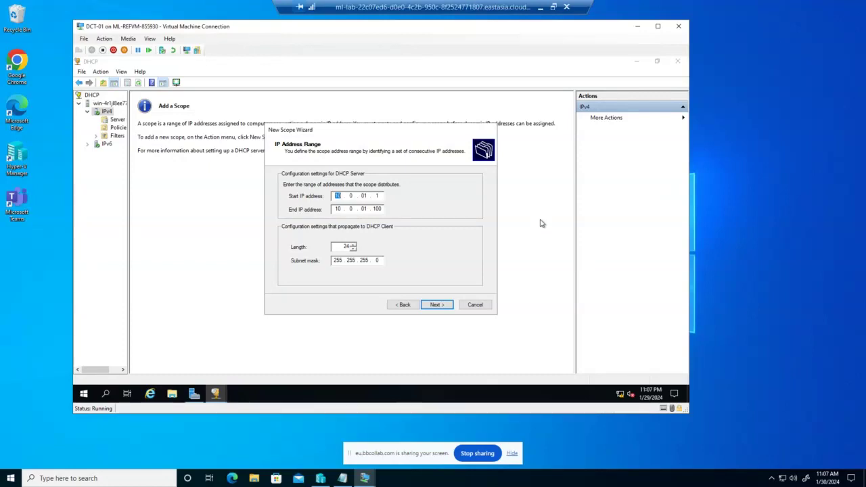
left_click(436, 305)
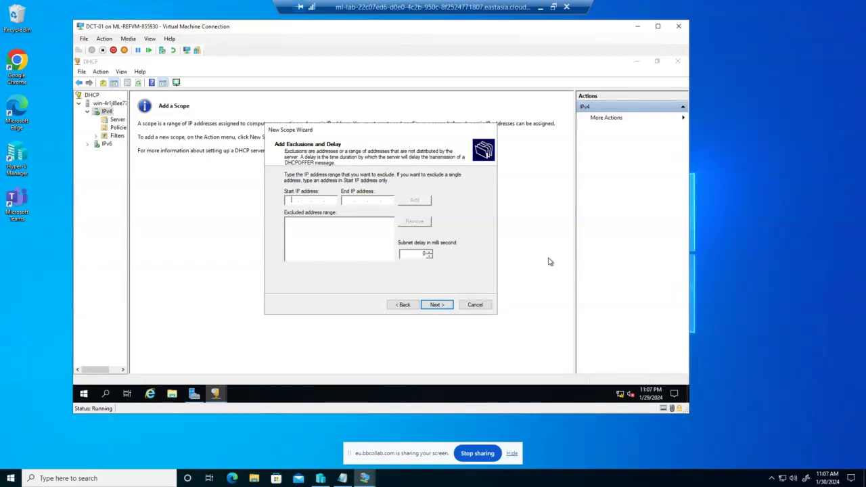
Step: Exclude addresses 10.0.01.1 through 10.0.01.10 from the scope
left_click(288, 198)
type("10")
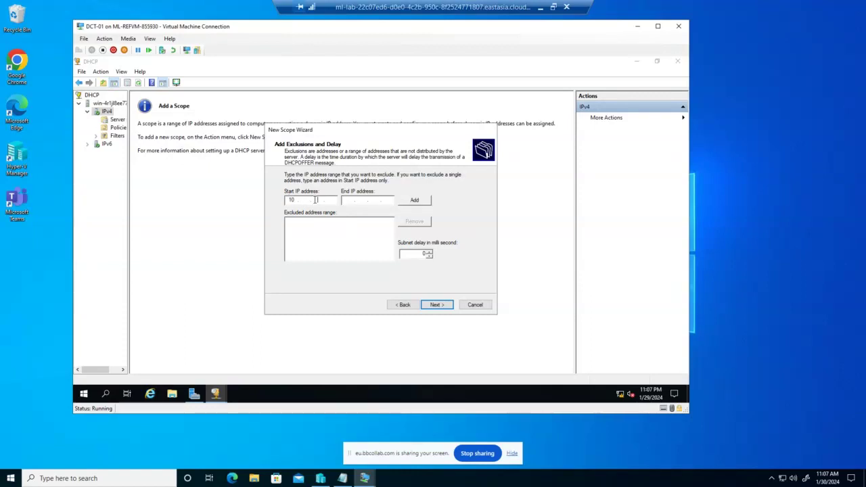
type(".0.")
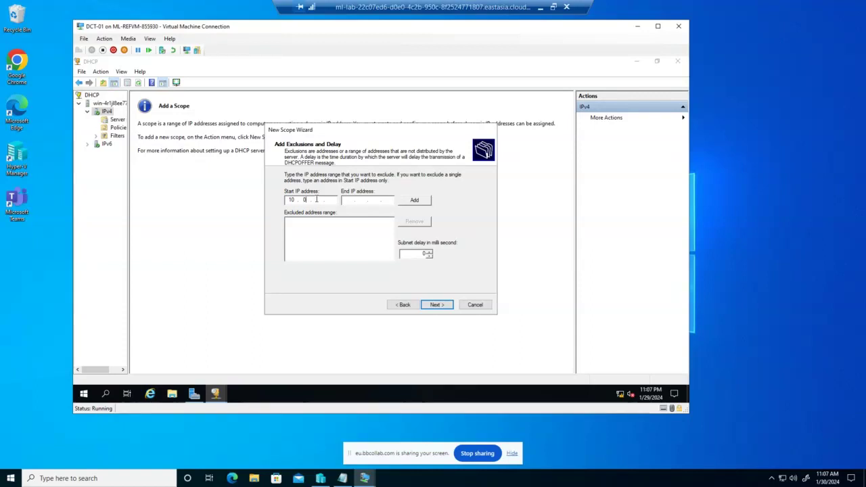
type("01")
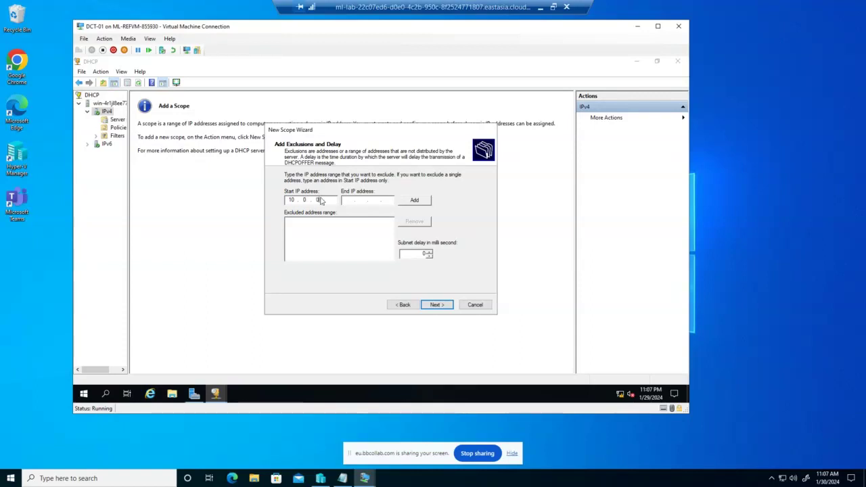
type(".1")
left_click(348, 201)
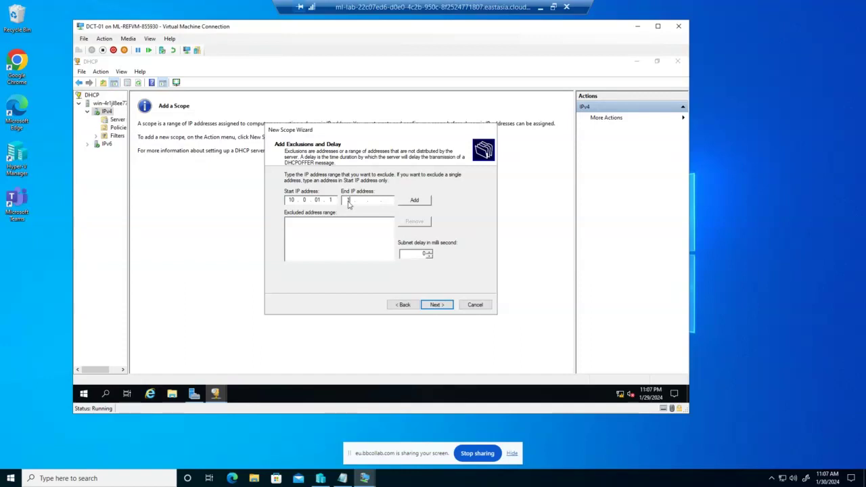
type("10 . 0 . ")
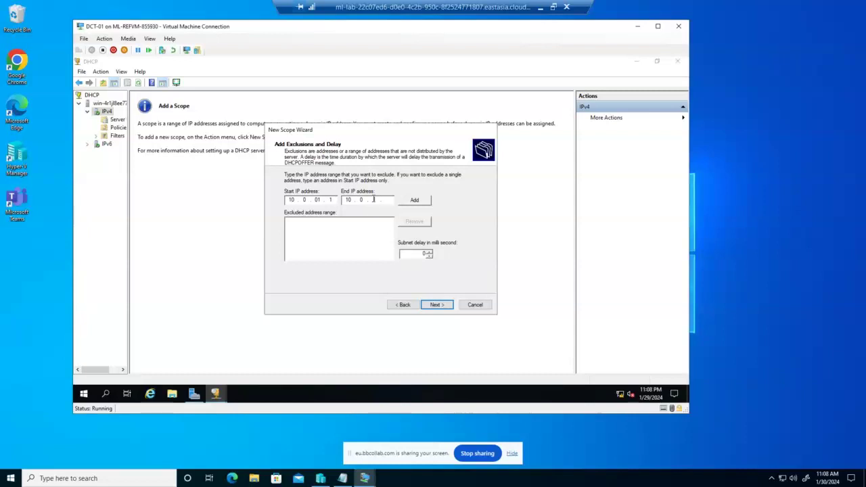
type("01")
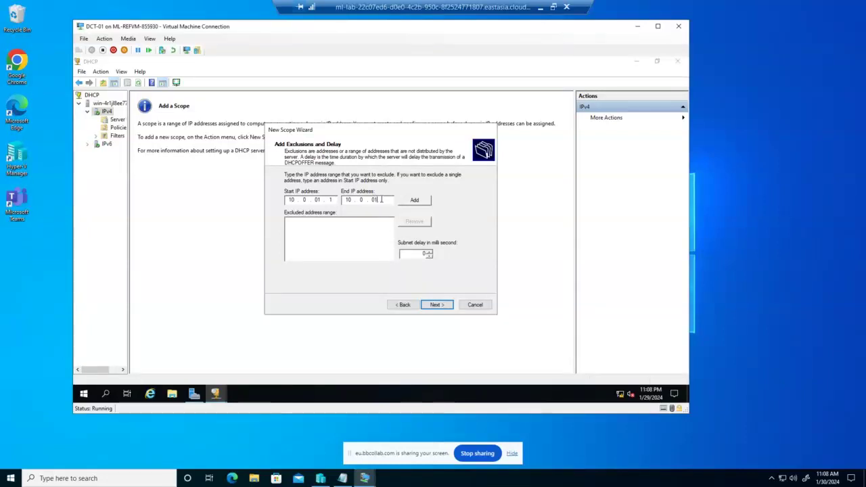
left_click(381, 200)
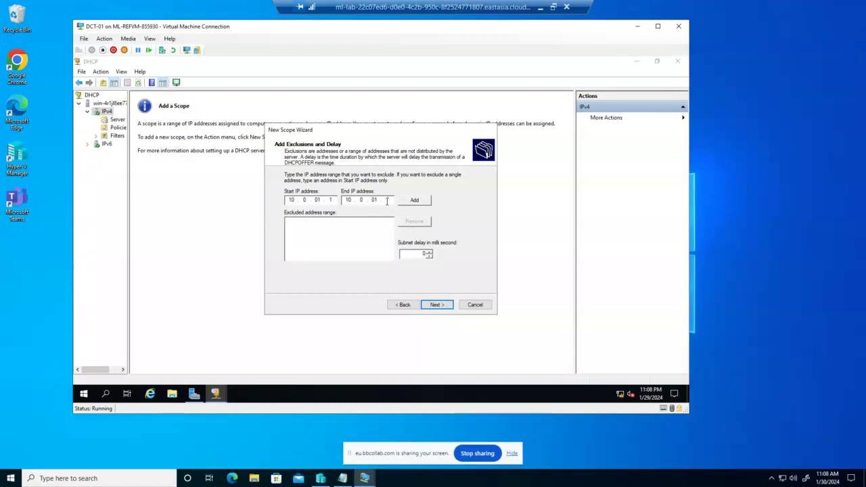
left_click(387, 201)
type("10")
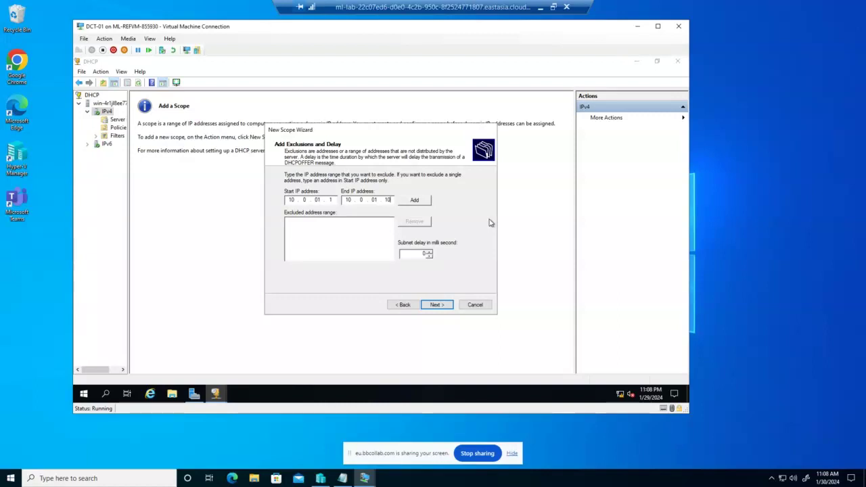
left_click(438, 305)
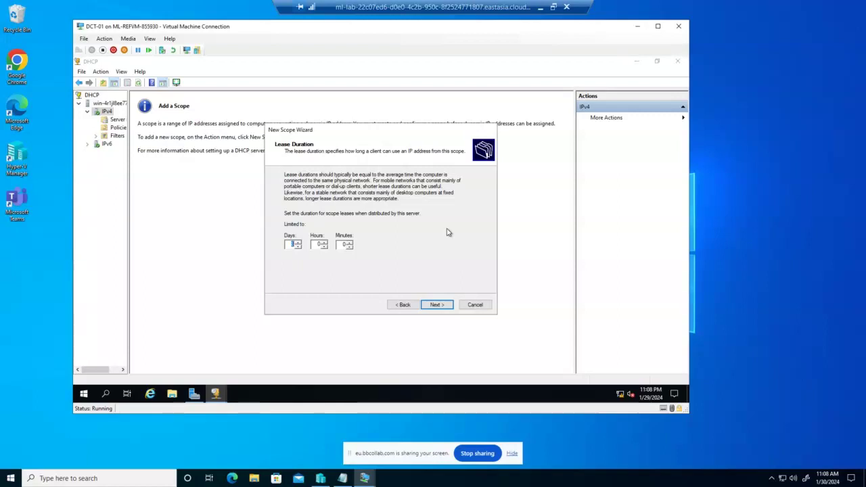
Step: Recheck the exclusions, then keep the default lease duration
left_click(403, 304)
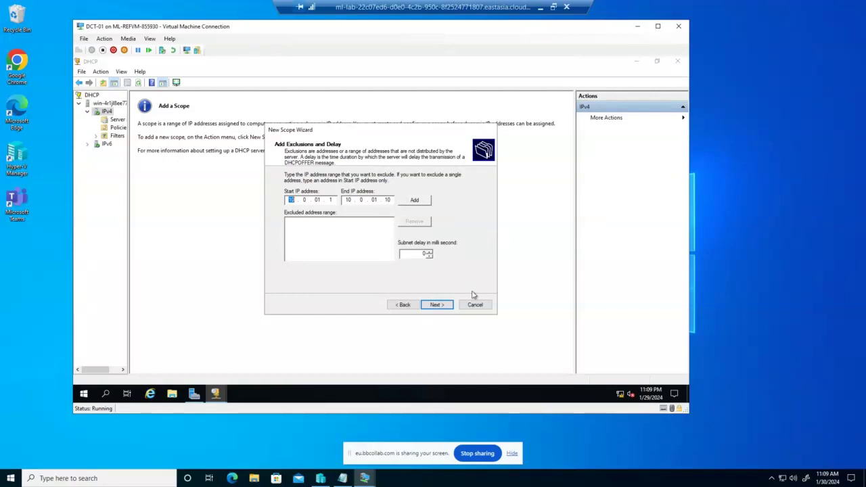
left_click(436, 305)
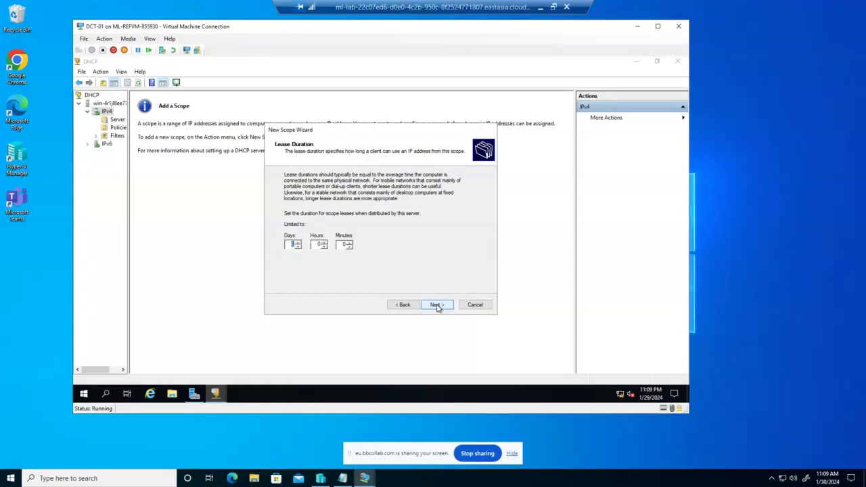
left_click(436, 305)
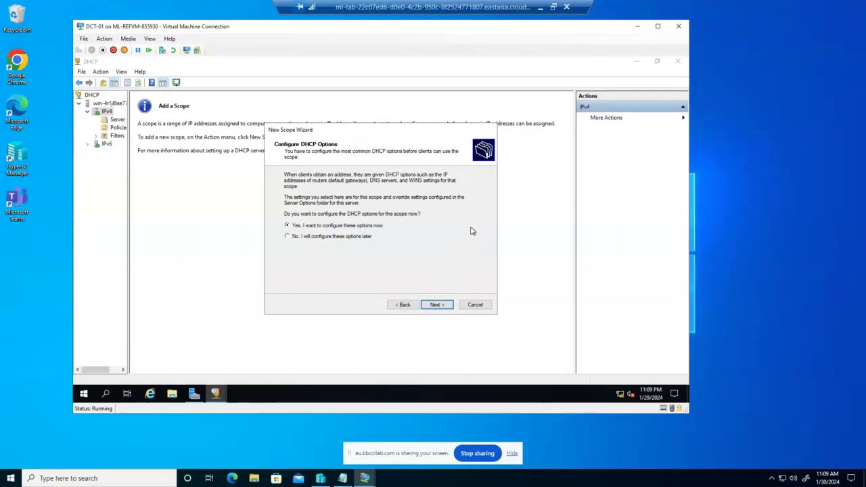
Step: Add router 10.0.01.1 as the default gateway and select the 10.0.1.1 DNS server entry
left_click(435, 305)
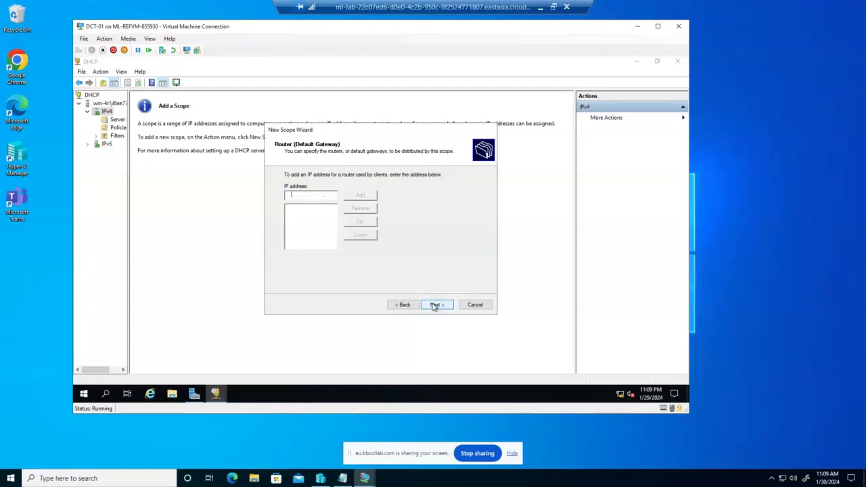
type("10")
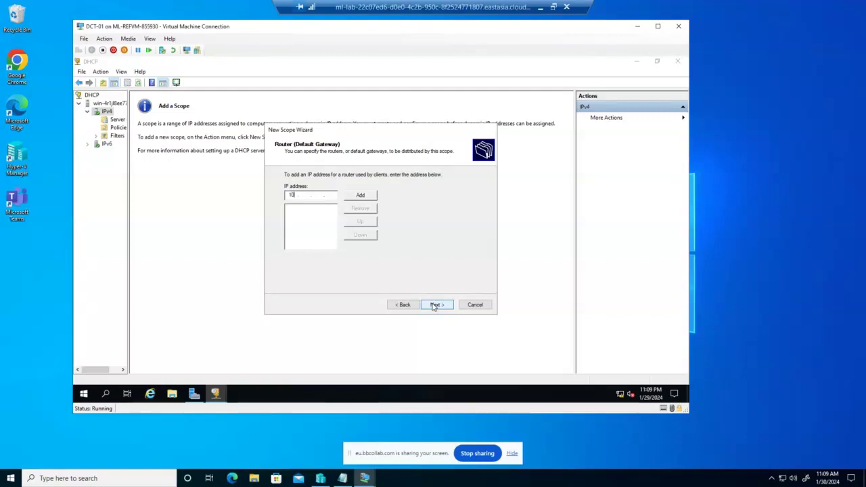
type(".")
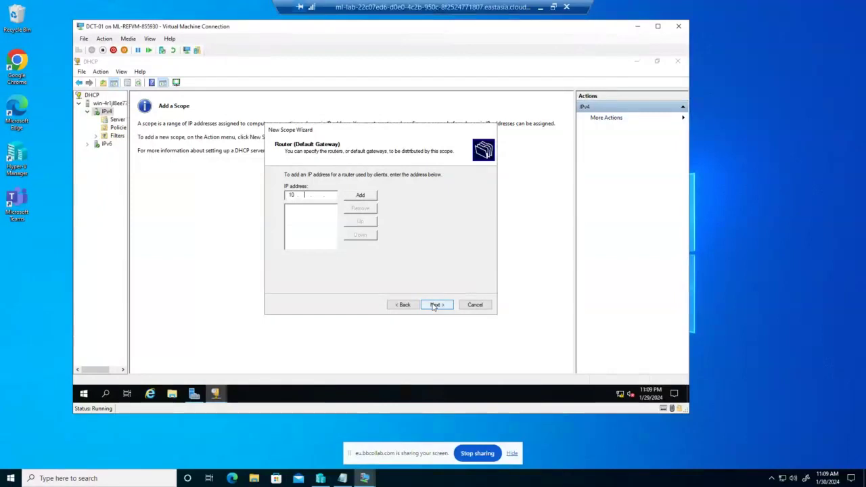
type("0")
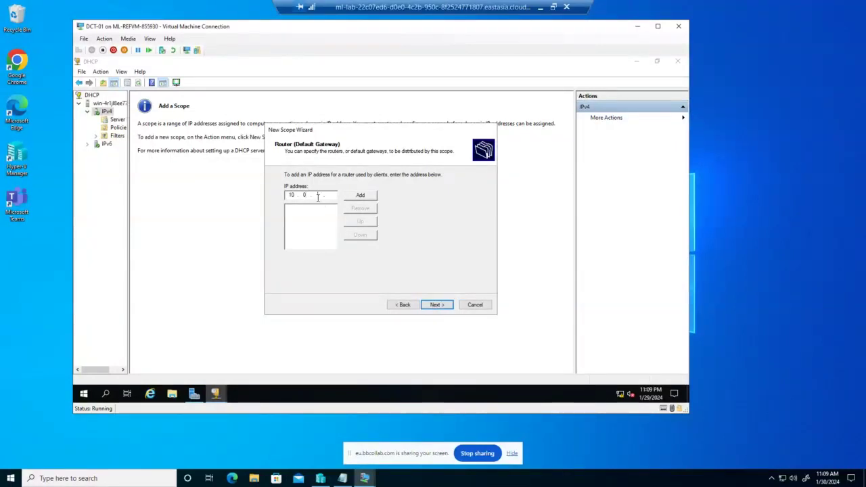
type(".01.1")
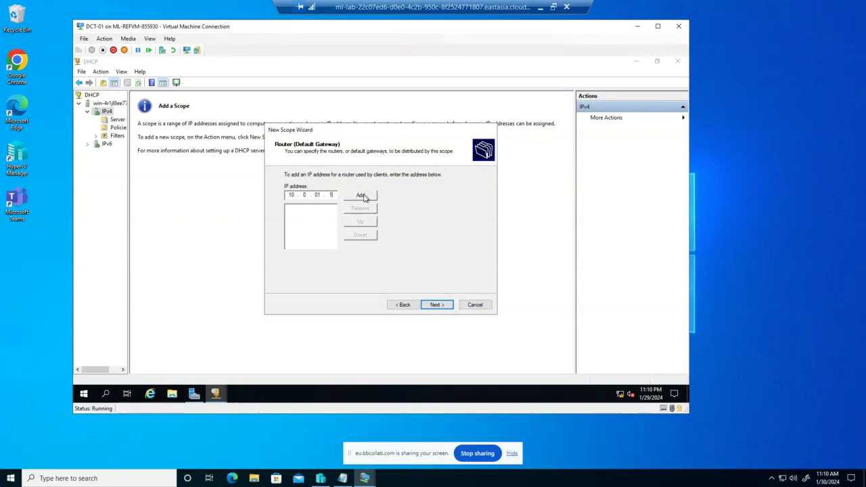
left_click(363, 196)
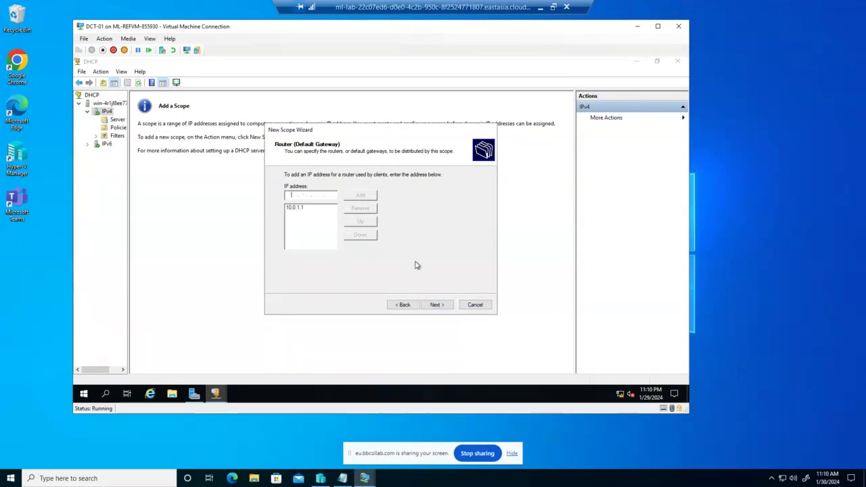
left_click(439, 305)
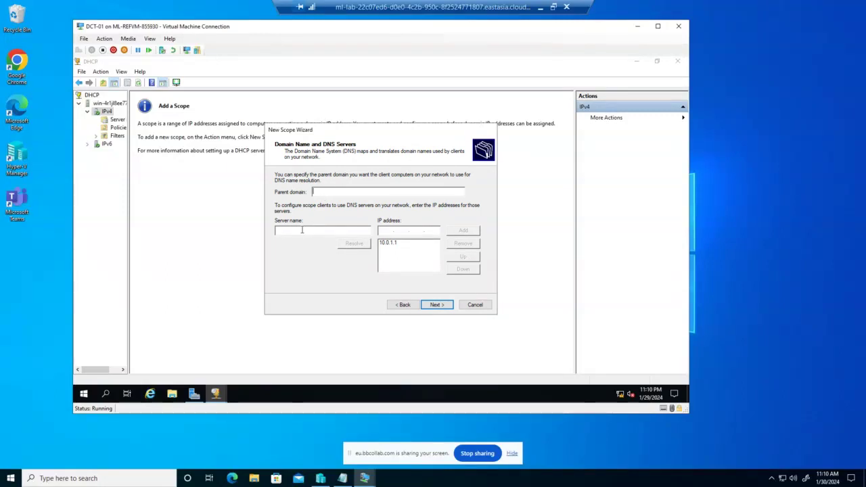
left_click(387, 248)
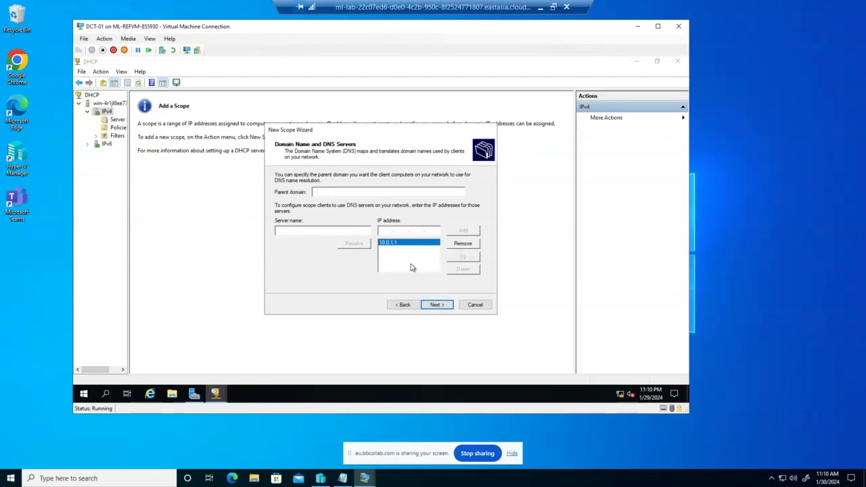
Step: Accept the DNS and WINS defaults and choose to activate the scope now
left_click(436, 305)
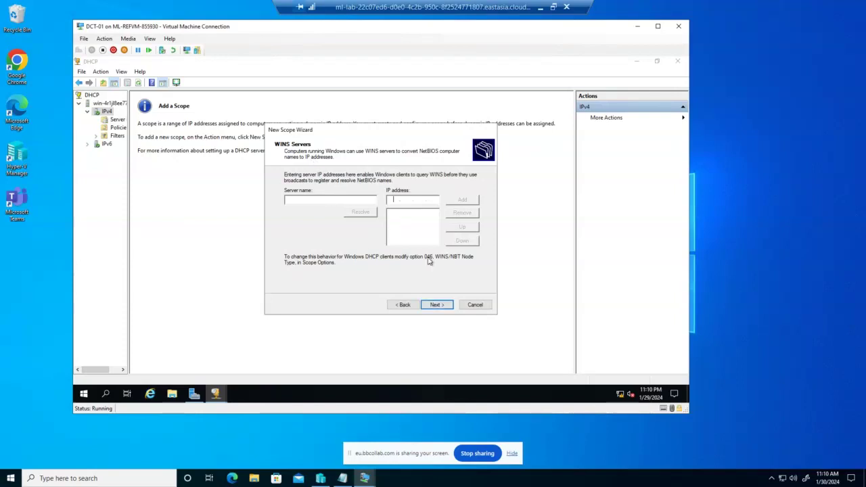
left_click(438, 305)
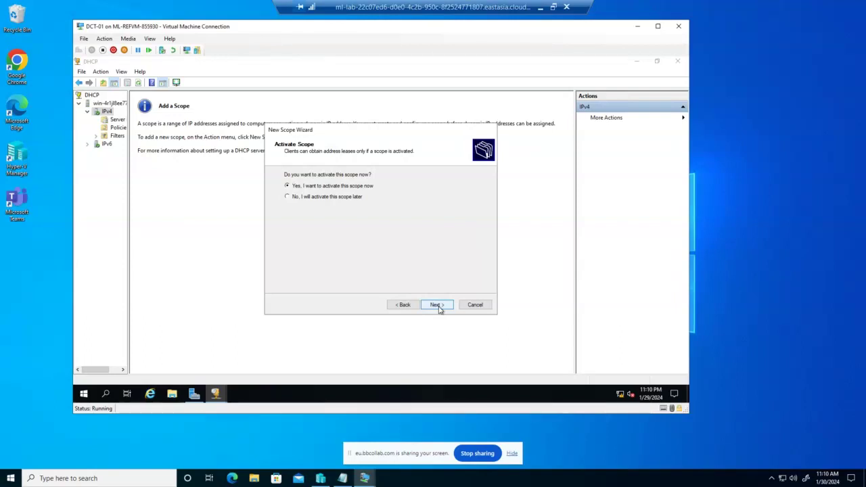
left_click(438, 306)
Step: Complete the New Scope Wizard, then stop the screen share
left_click(437, 305)
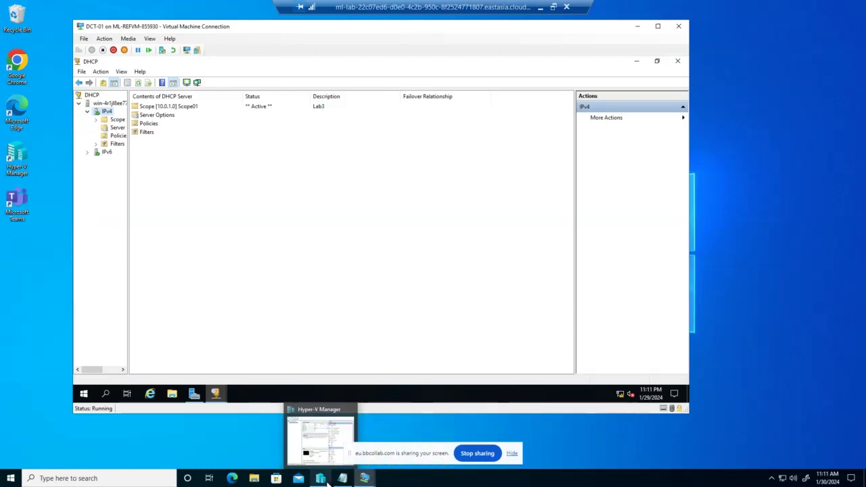
left_click(469, 458)
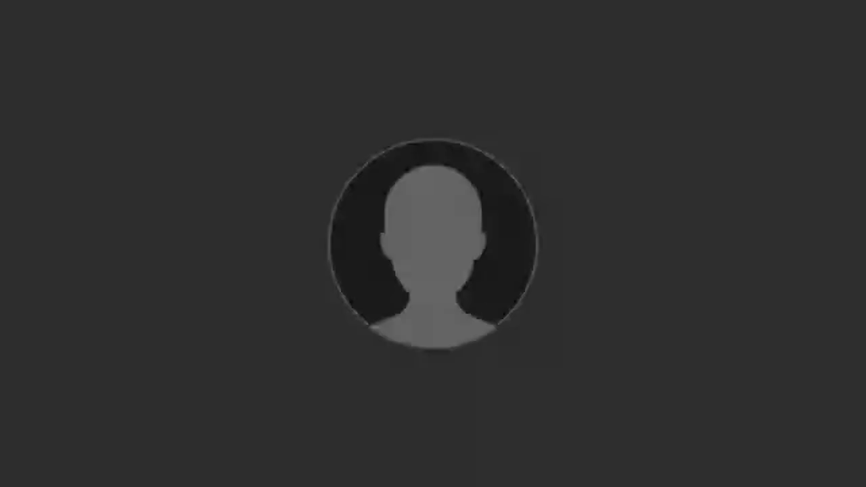